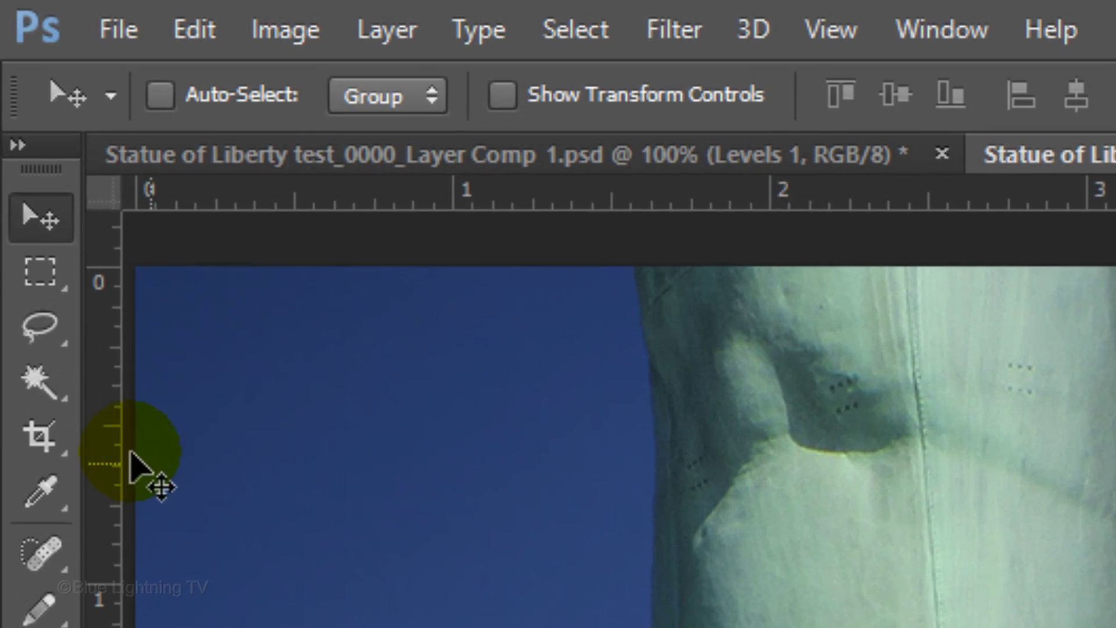
Paint a Quick Selection over the statue, from the raised arm down the draped sleeve.
click(12, 105)
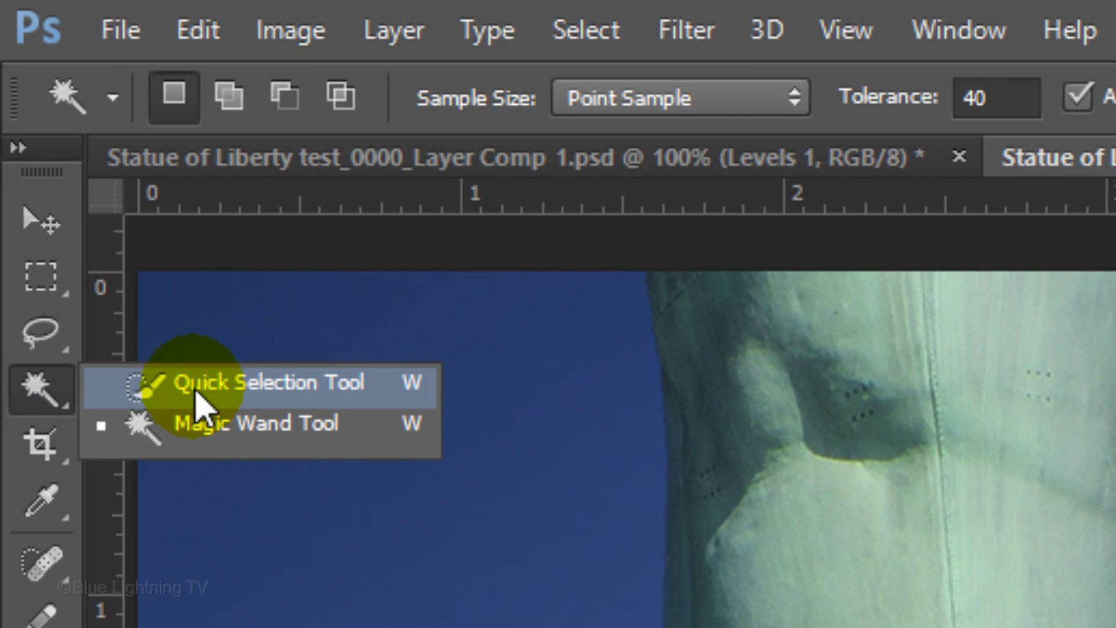
click(196, 392)
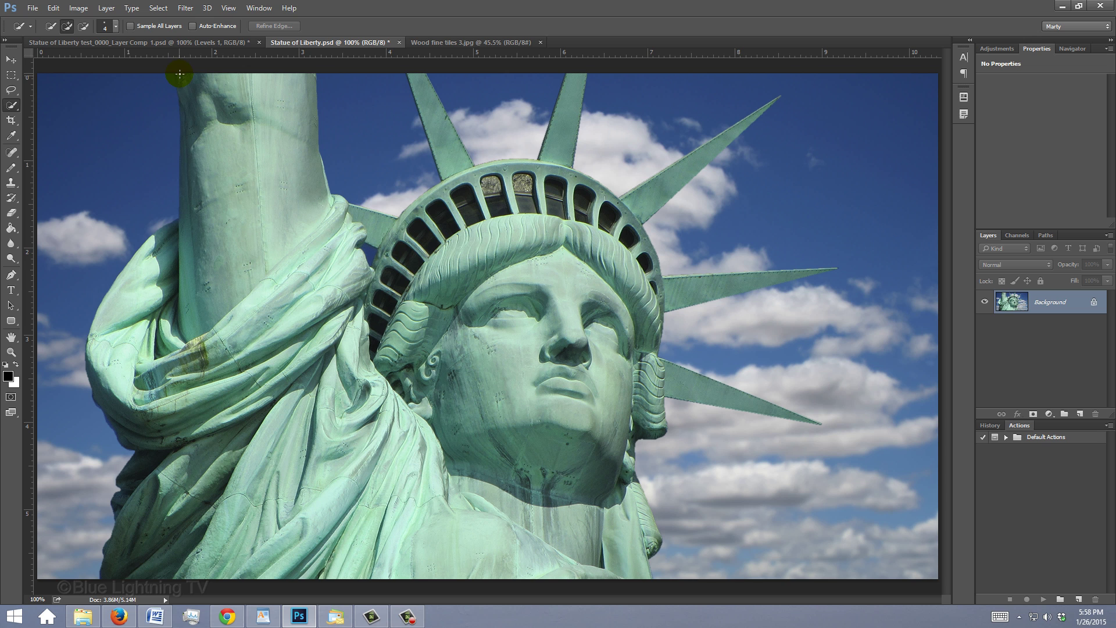
mouse_move(179, 73)
mouse_down()
mouse_move(191, 239)
mouse_move(148, 265)
mouse_move(111, 337)
mouse_move(106, 395)
mouse_move(149, 486)
mouse_move(155, 534)
mouse_move(261, 336)
mouse_move(340, 235)
mouse_move(415, 235)
mouse_move(420, 266)
mouse_move(444, 125)
mouse_move(544, 157)
mouse_move(594, 211)
mouse_move(672, 178)
mouse_move(759, 110)
mouse_move(692, 180)
mouse_move(645, 284)
mouse_move(745, 294)
mouse_move(813, 275)
mouse_move(596, 365)
mouse_move(742, 404)
mouse_move(649, 420)
mouse_move(631, 516)
mouse_move(445, 516)
mouse_move(251, 414)
mouse_up()
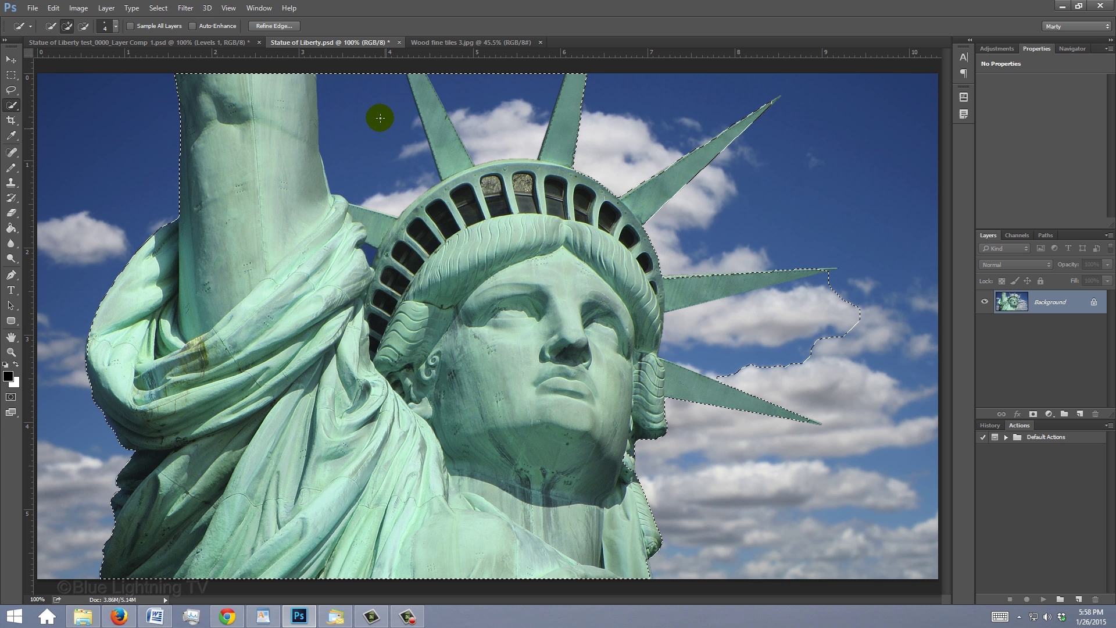
Subtract the sky between arm and crown and beside the crown spike, then view it in Quick Mask.
key(alt)
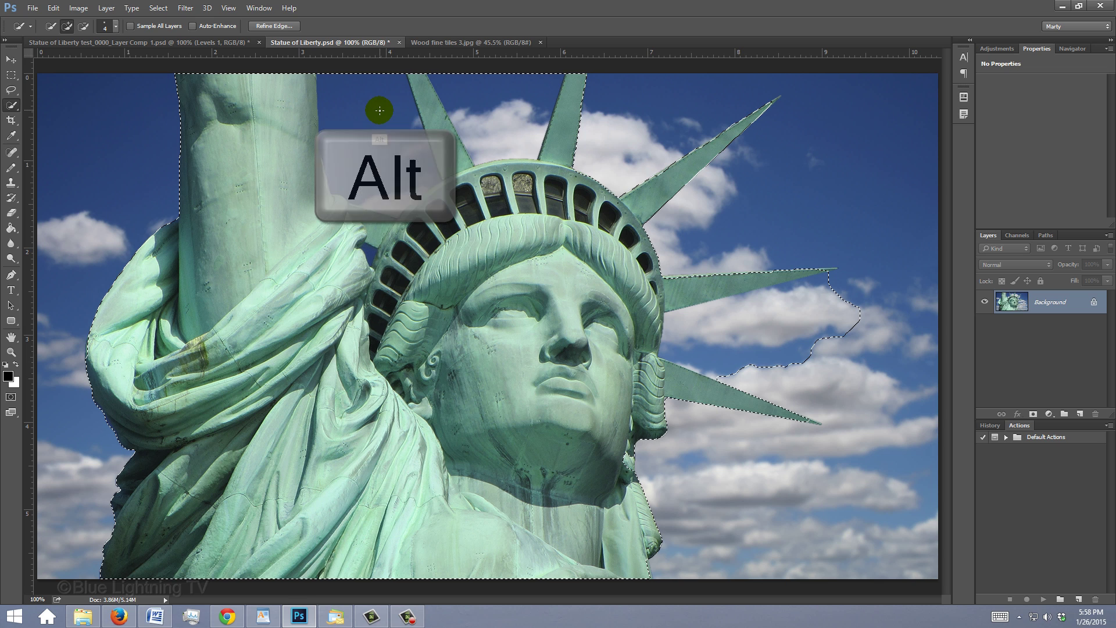
mouse_move(381, 174)
mouse_down()
mouse_move(381, 199)
mouse_move(400, 203)
mouse_up()
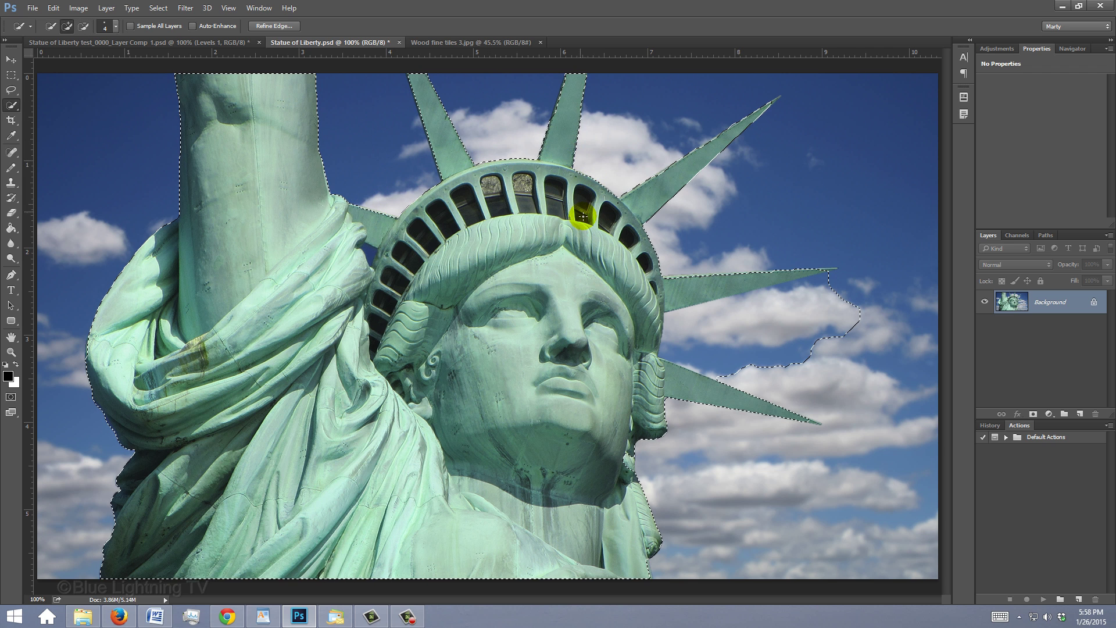
key(alt)
mouse_move(786, 316)
mouse_down()
mouse_move(848, 290)
mouse_move(807, 301)
mouse_move(835, 270)
mouse_move(671, 327)
mouse_move(783, 381)
mouse_move(866, 314)
mouse_move(825, 269)
mouse_up()
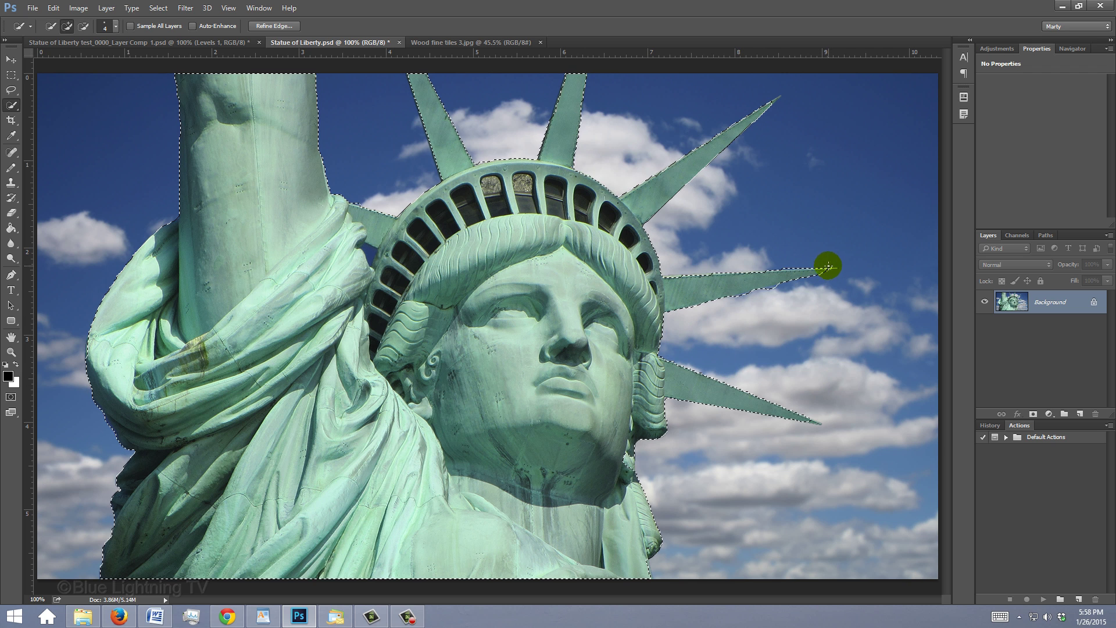
key(alt)
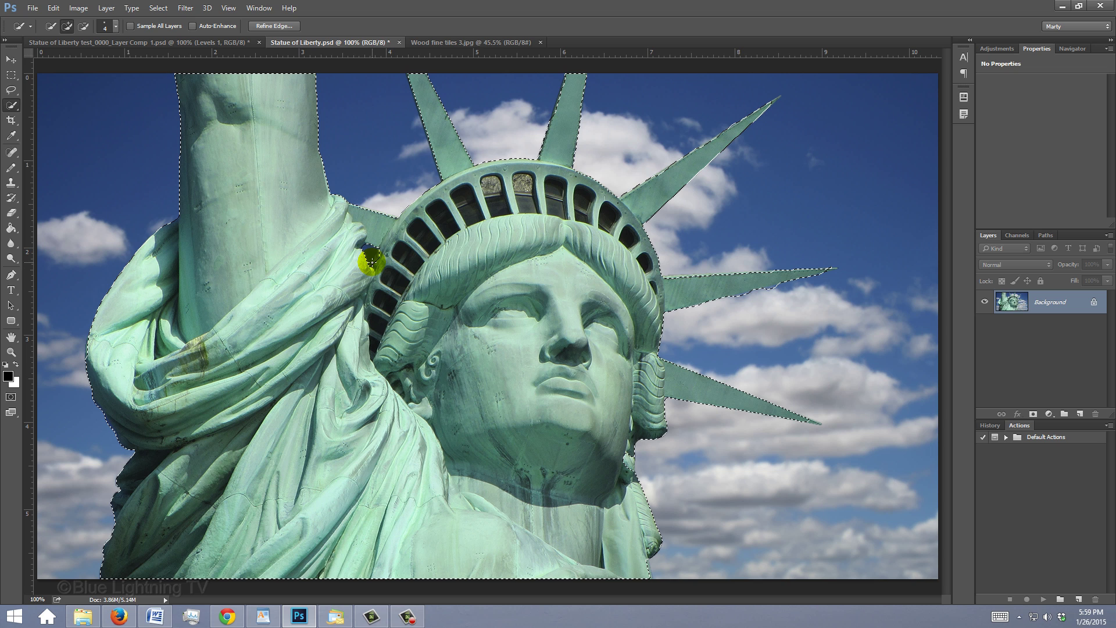
key(q)
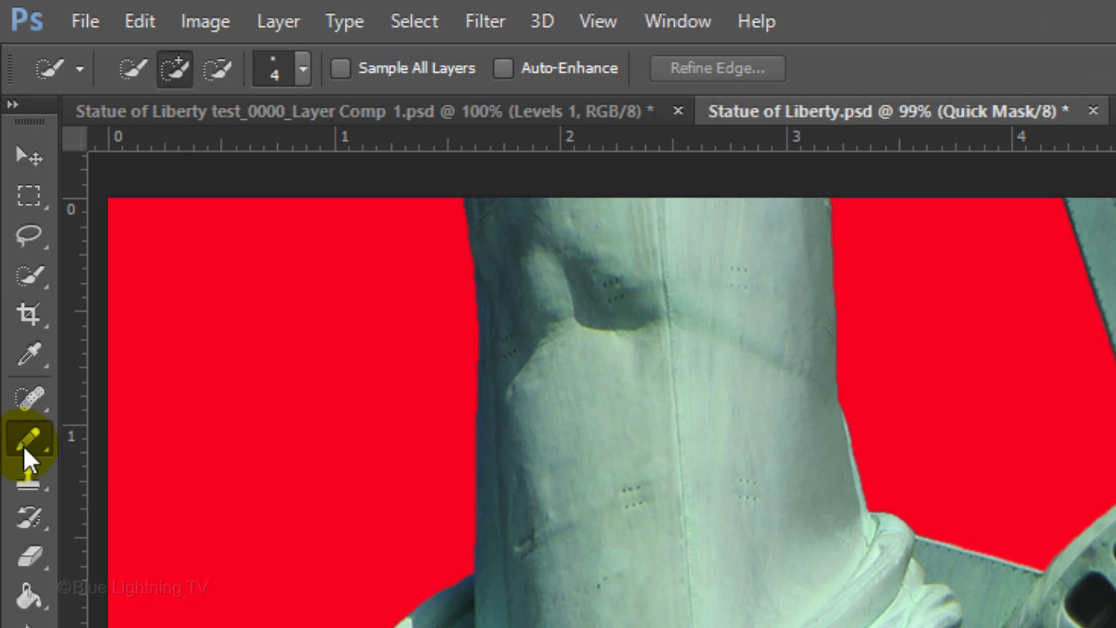
Touch up the mask with a small hard Pencil, then exit Quick Mask with the statue selected.
click(11, 169)
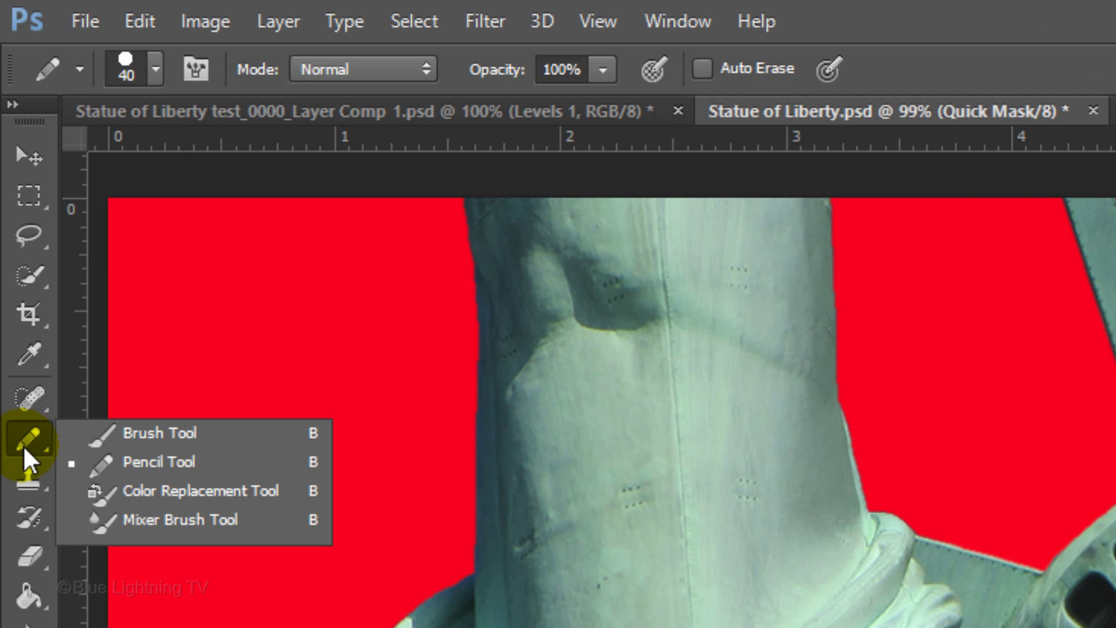
click(177, 460)
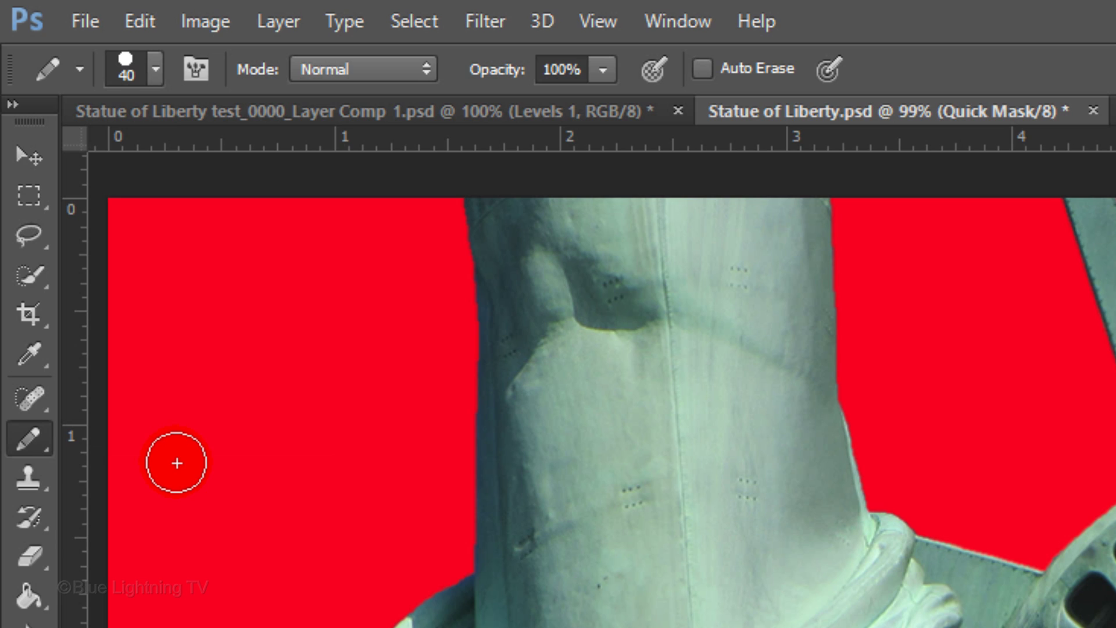
key(bracketleft)
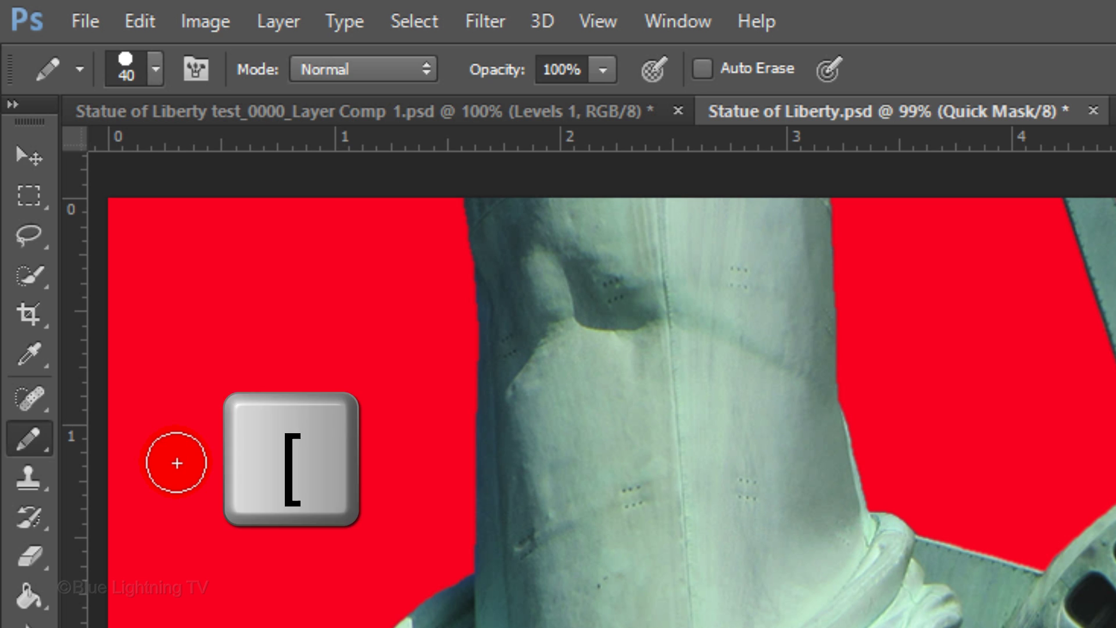
key(bracketleft)
key(bracketleft)
key(bracketleft)
key(bracketleft)
key(bracketleft)
key(bracketleft)
key(bracketleft)
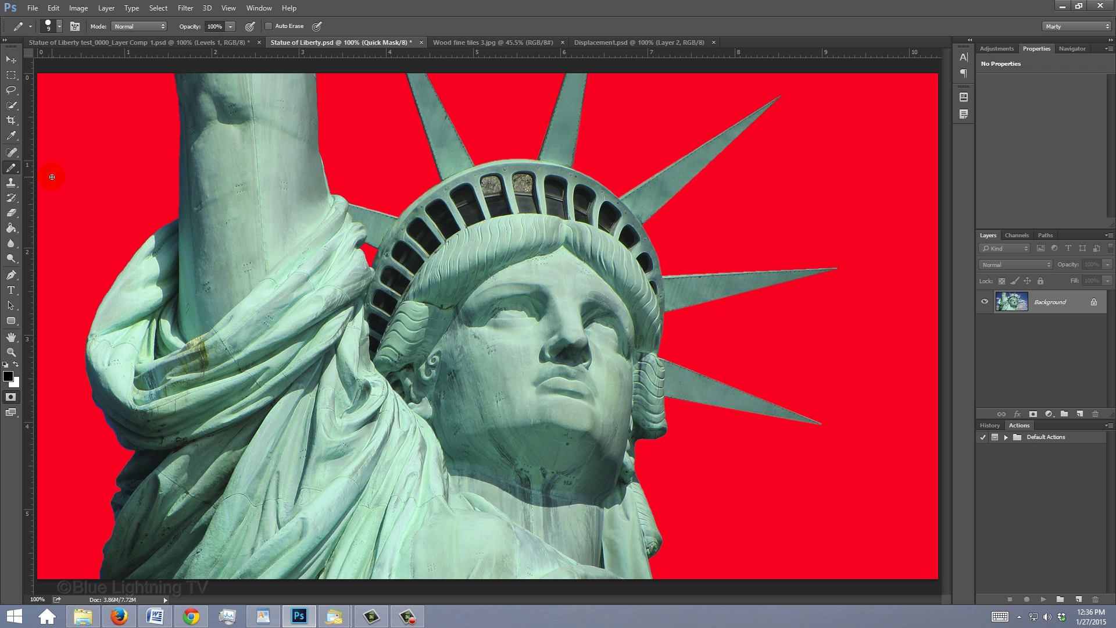
key(q)
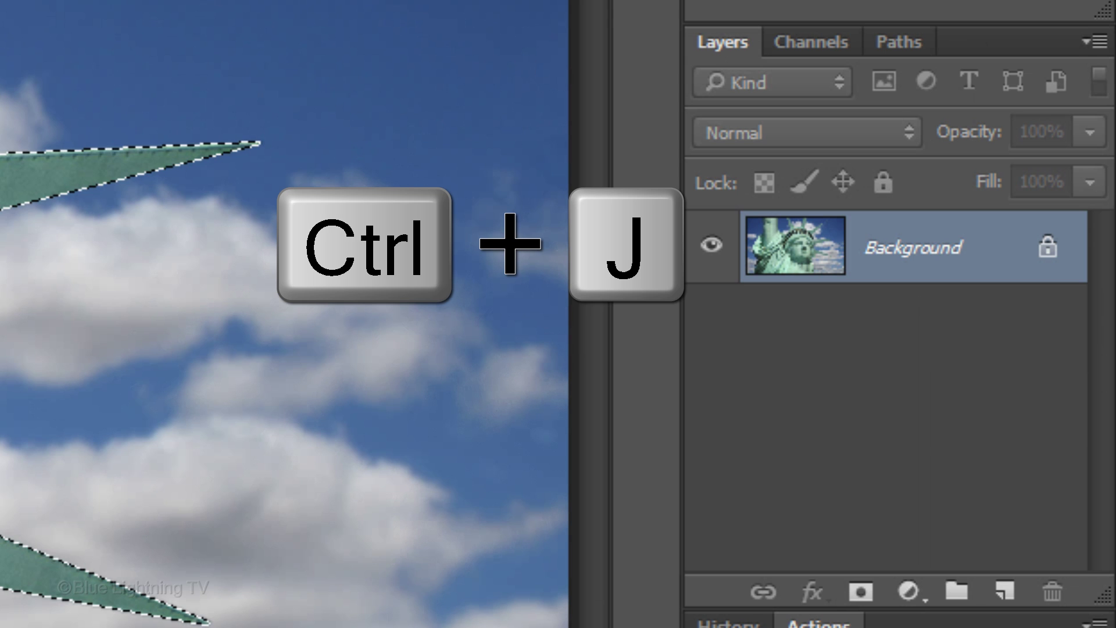
Copy the statue to a desaturated Layer 1, then duplicate it as a hidden Layer 1 copy.
key(ctrl+j)
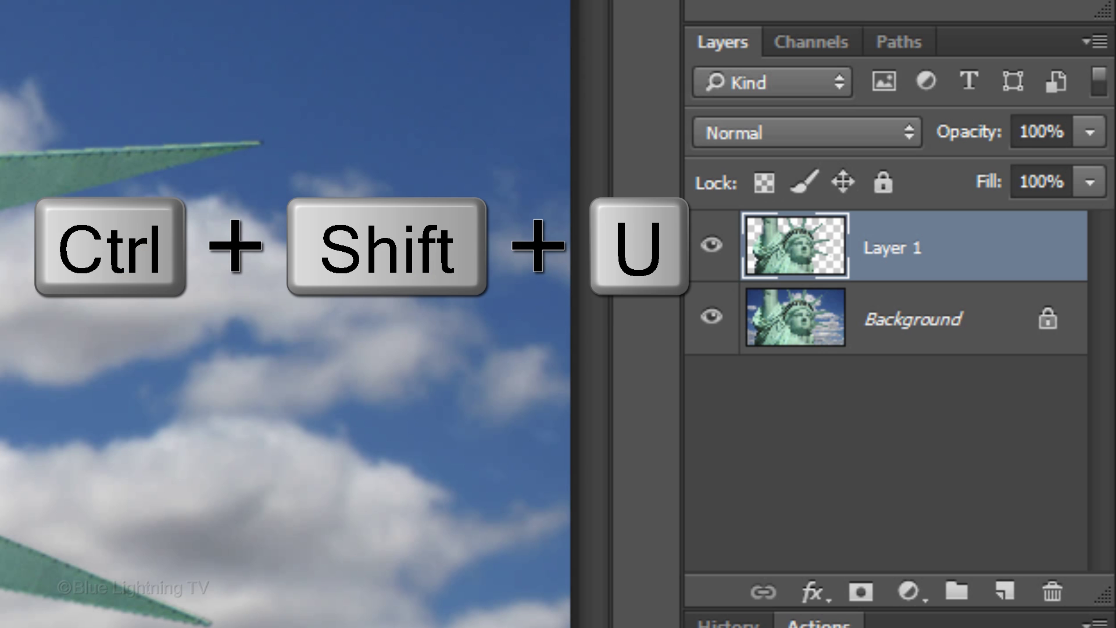
key(ctrl+shift+u)
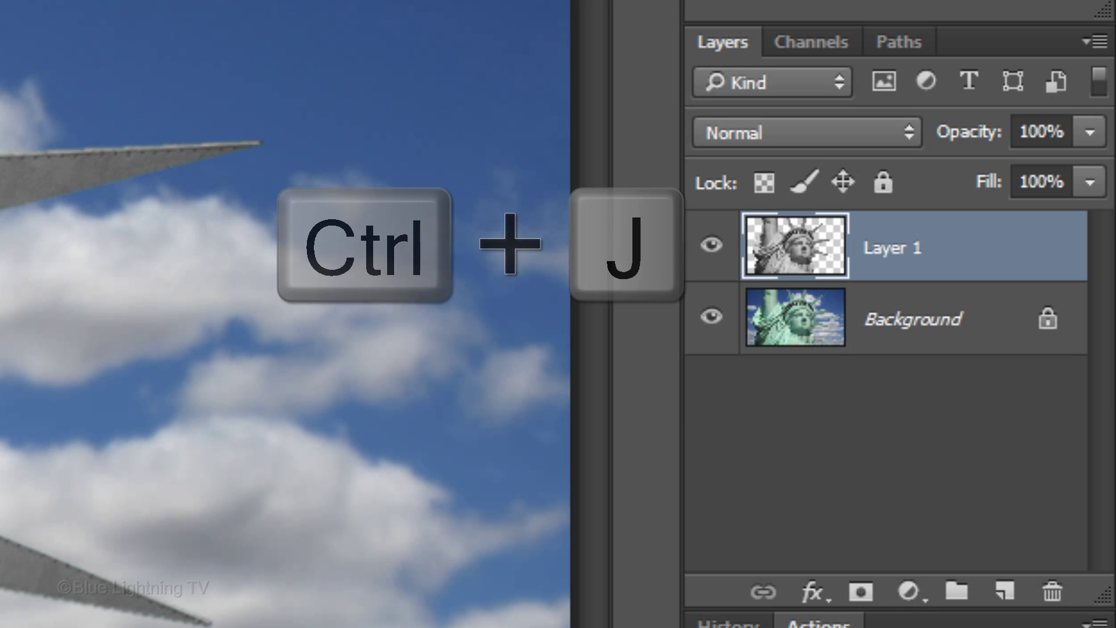
key(ctrl+j)
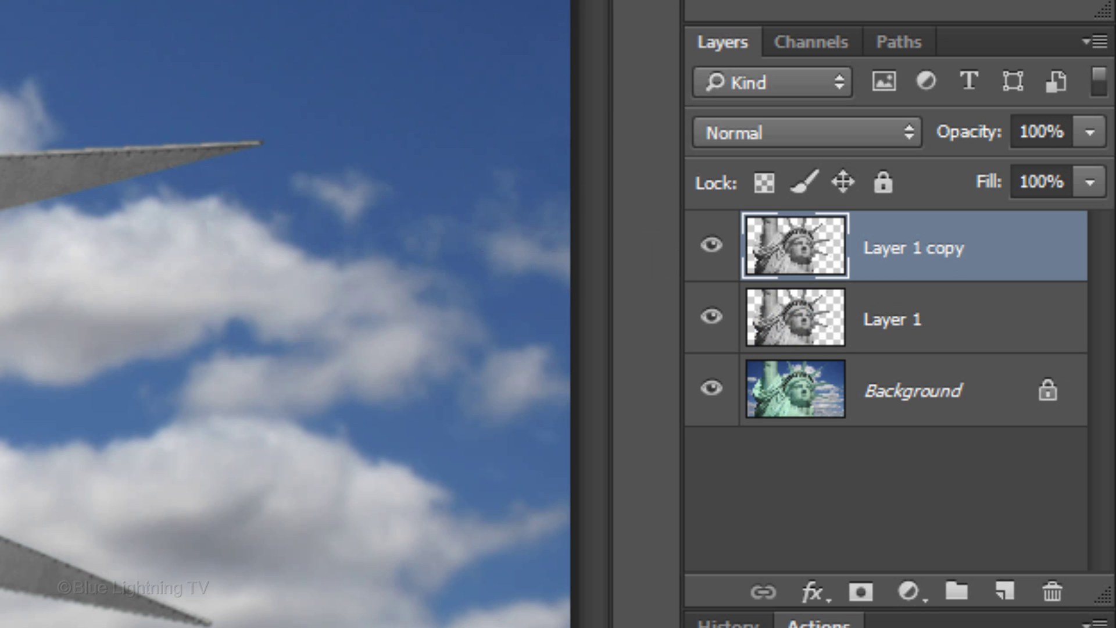
click(712, 244)
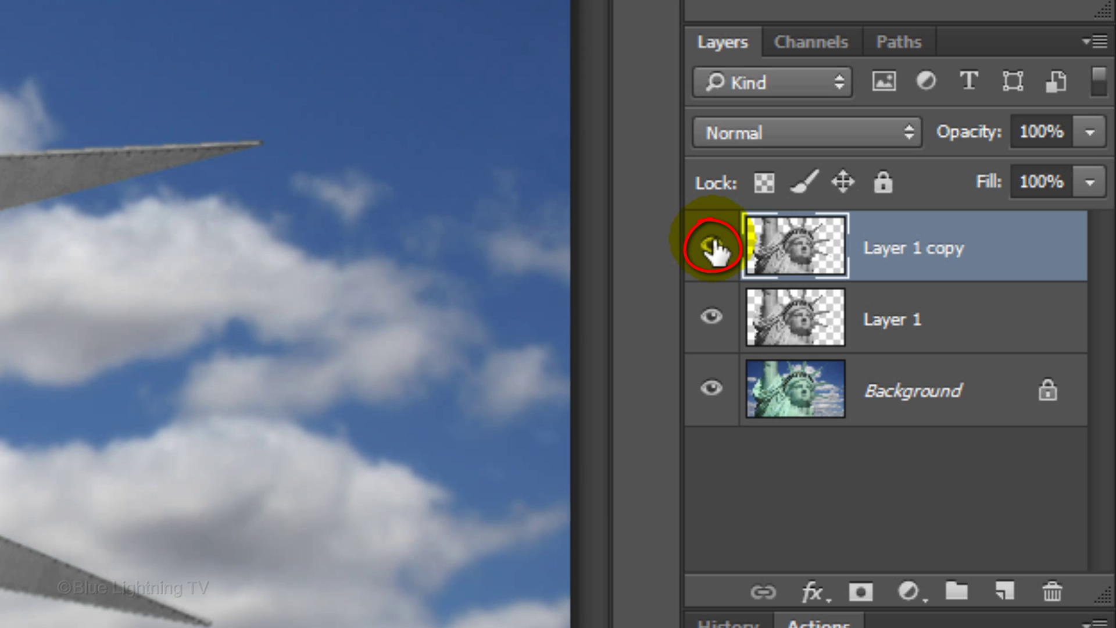
Create Layer 2 beneath Layer 1 and fill it with white.
click(803, 328)
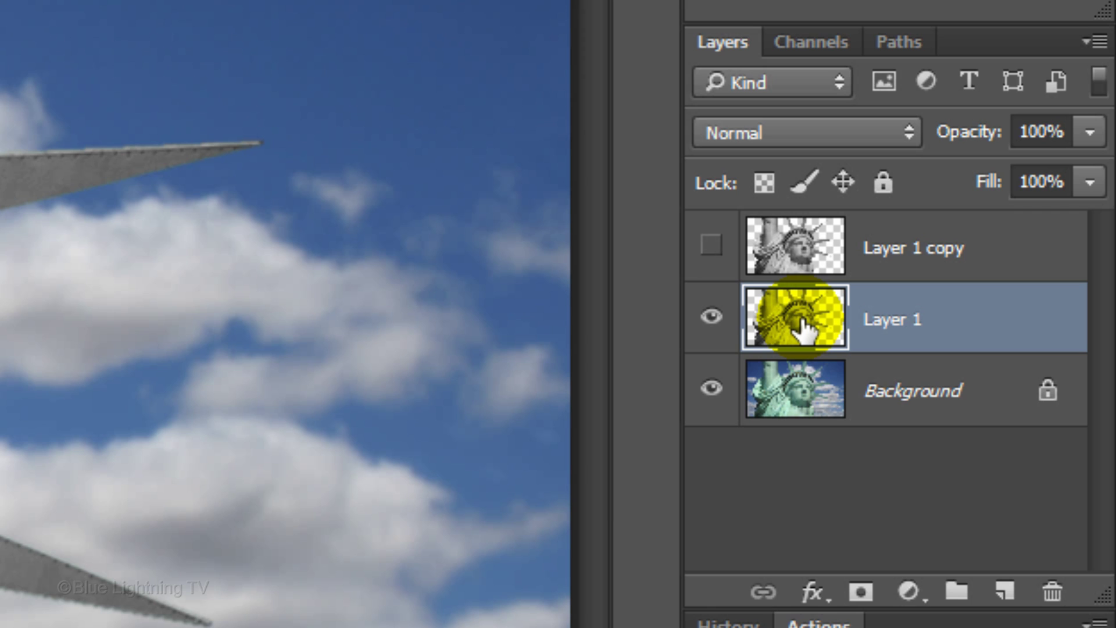
ctrl+click(1006, 592)
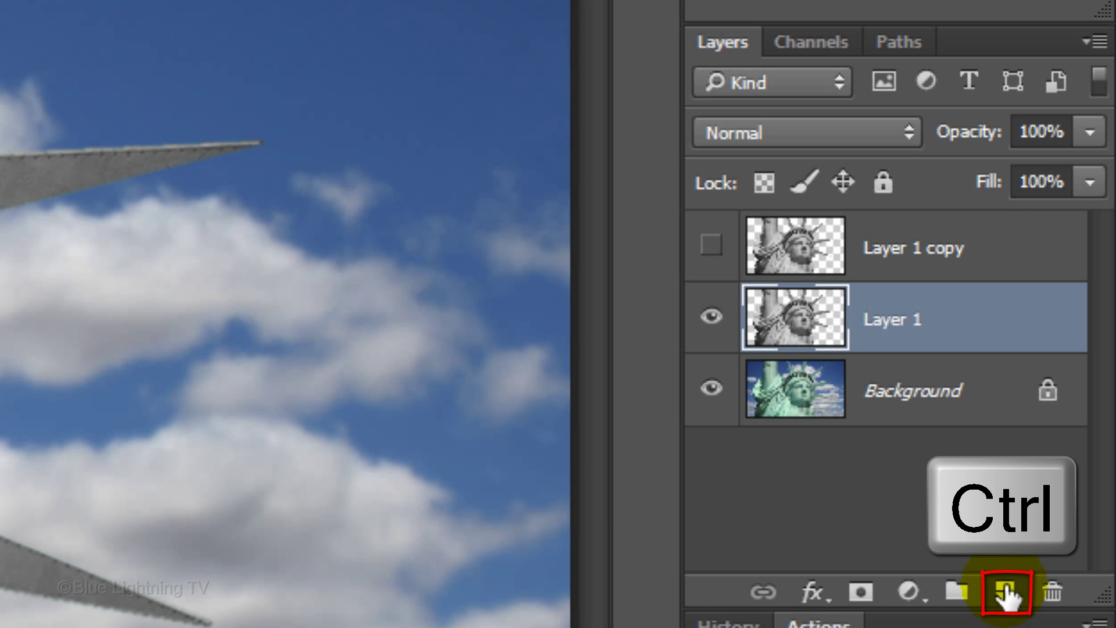
ctrl+click(1006, 591)
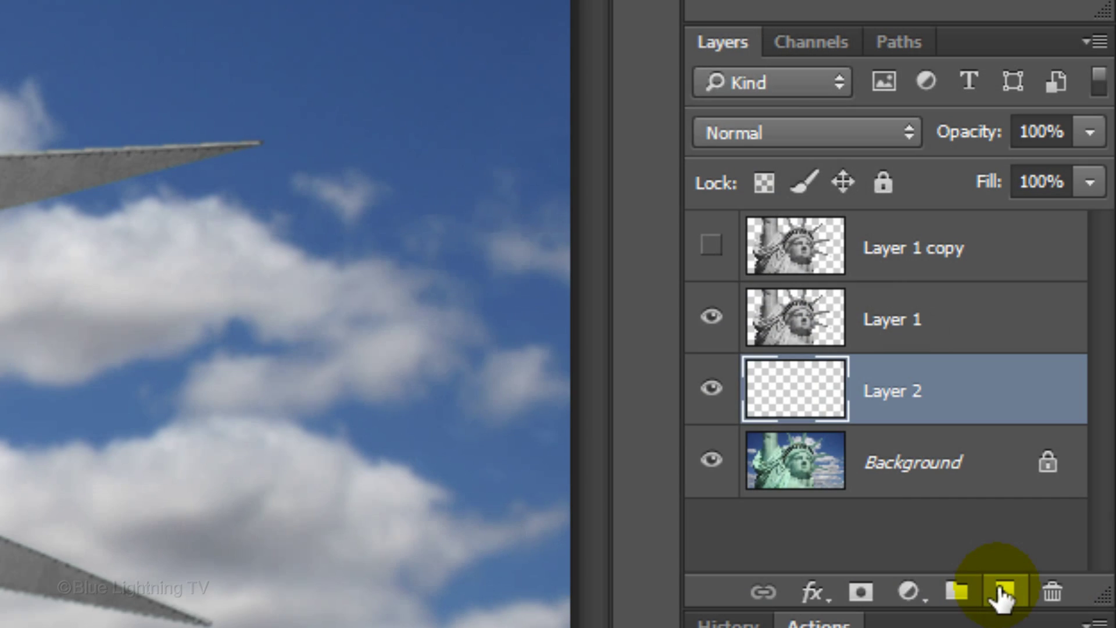
key(ctrl+Delete)
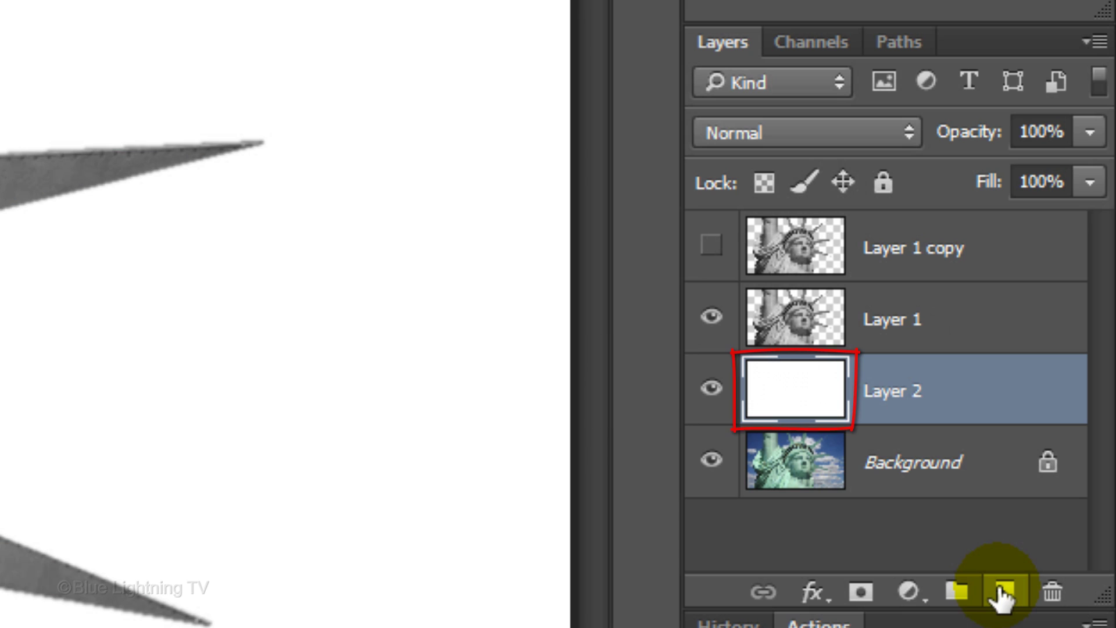
Apply a Median noise filter to the grey statue on Layer 1.
click(791, 325)
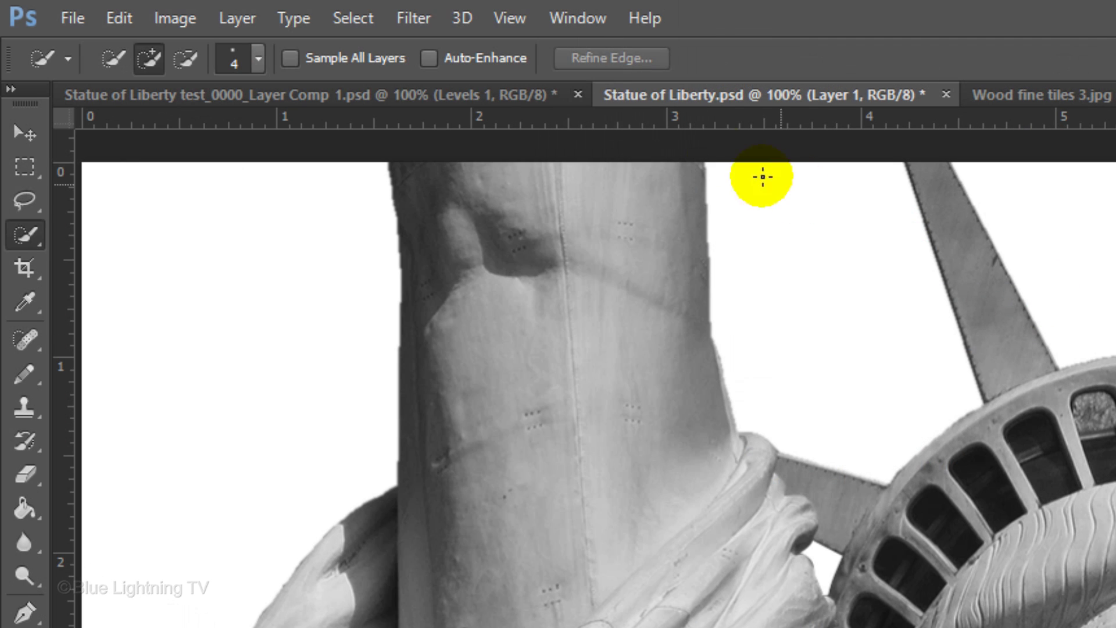
click(423, 13)
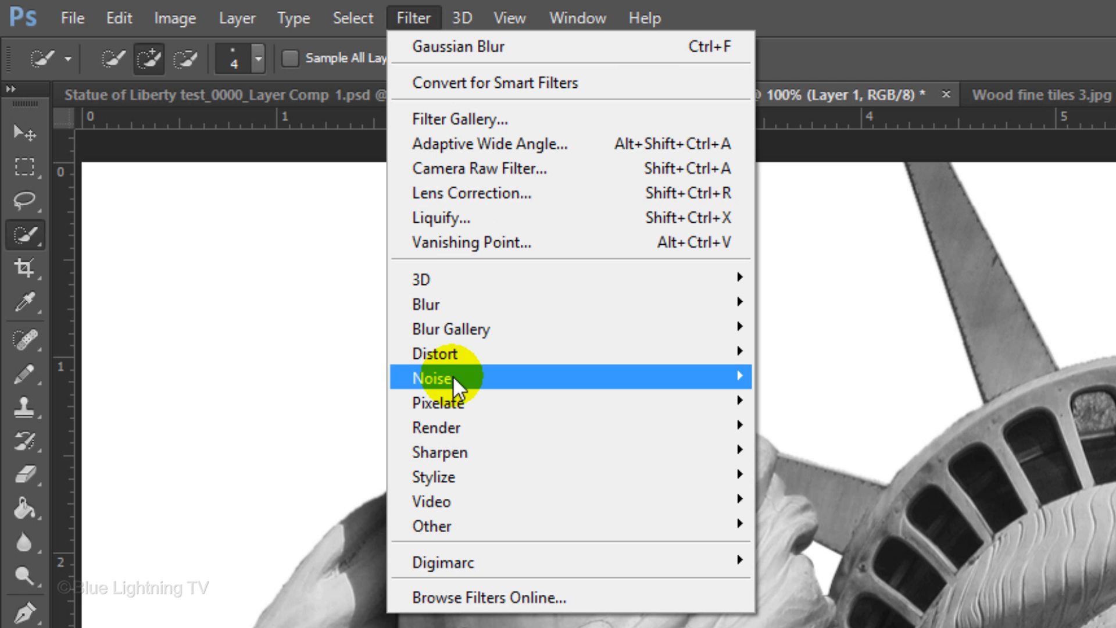
mouse_move(452, 375)
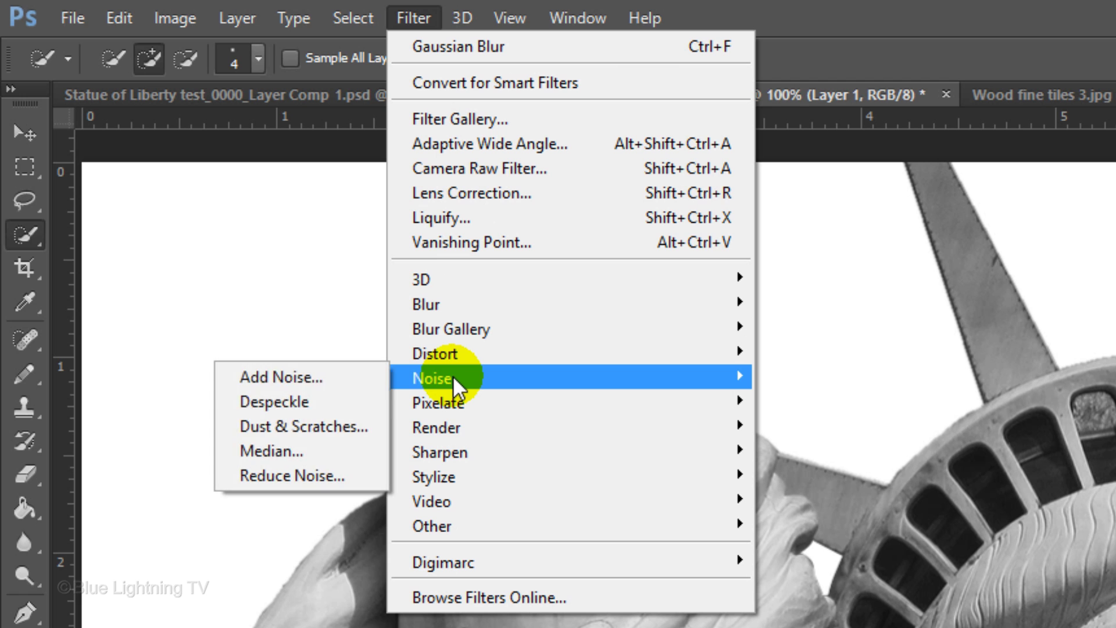
click(319, 451)
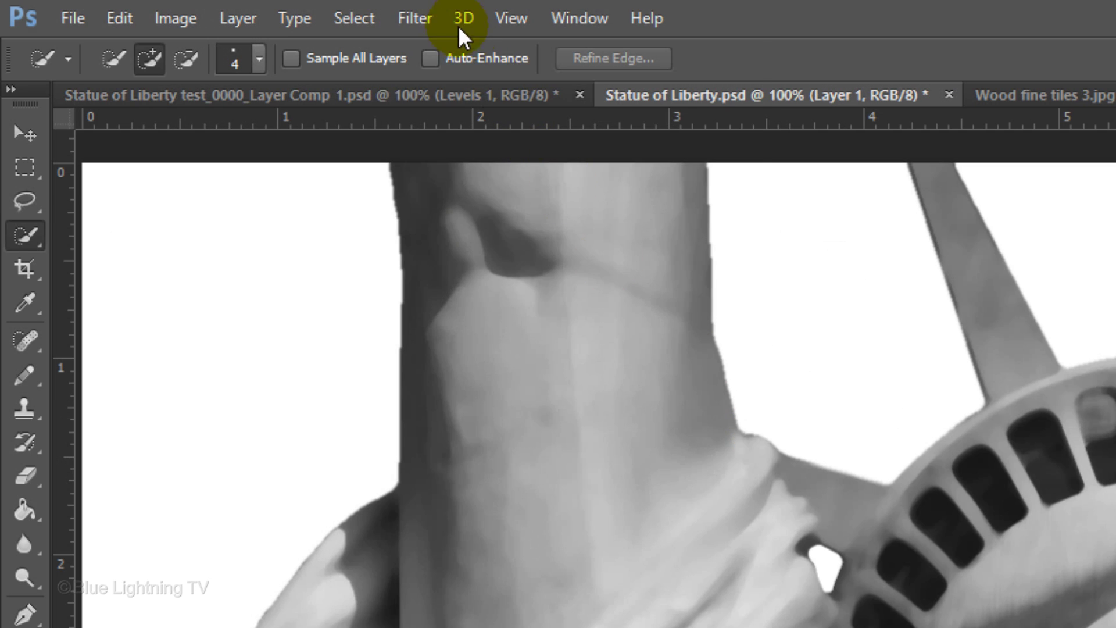
Blur Layer 1 with a Gaussian Blur of 2.0 pixels radius.
click(424, 17)
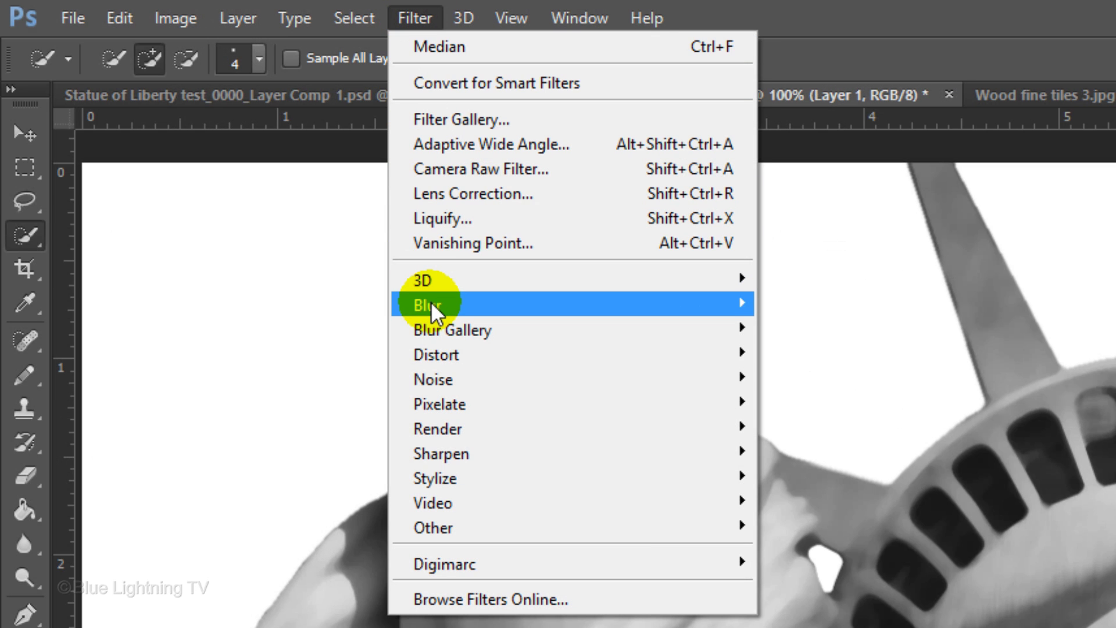
mouse_move(430, 301)
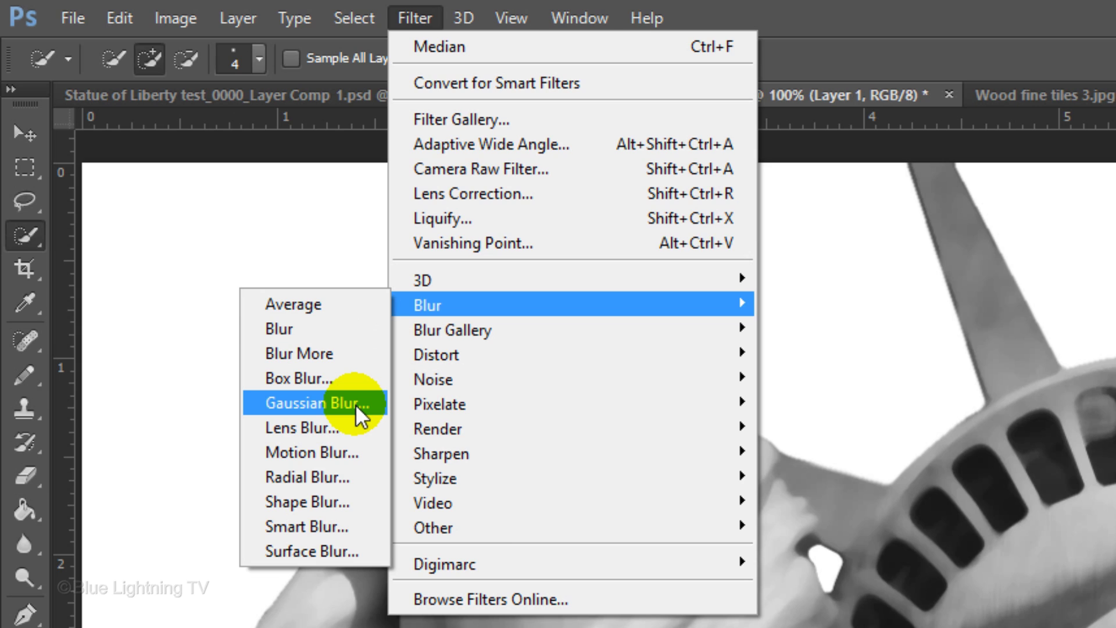
click(354, 403)
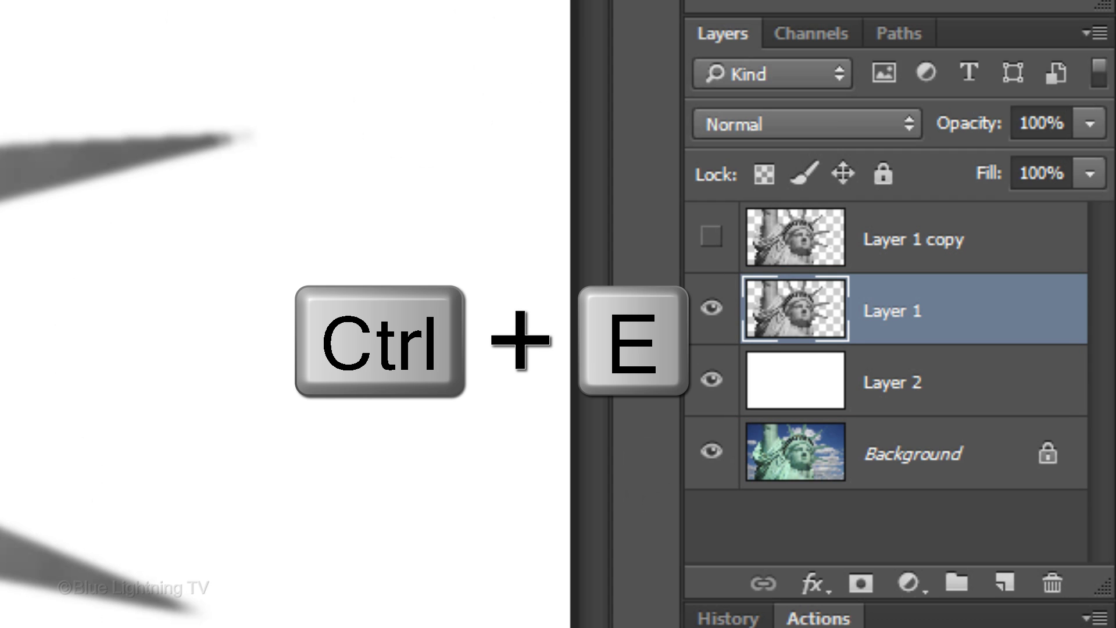
Merge the statue down onto the white layer and duplicate it into a new document named 'Displacement'.
key(ctrl+e)
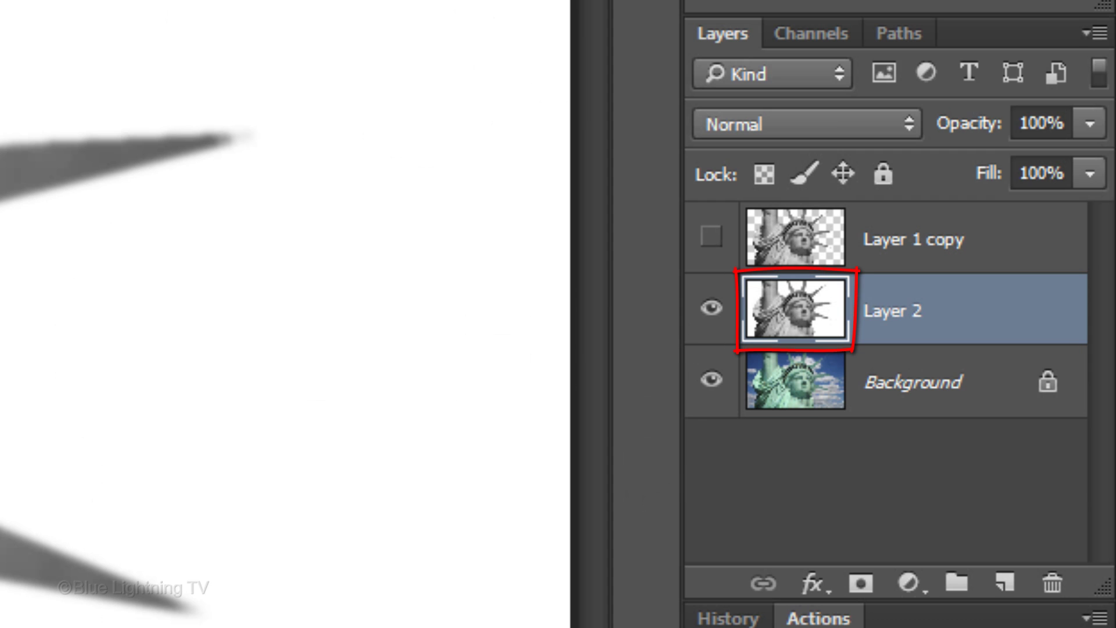
click(1093, 34)
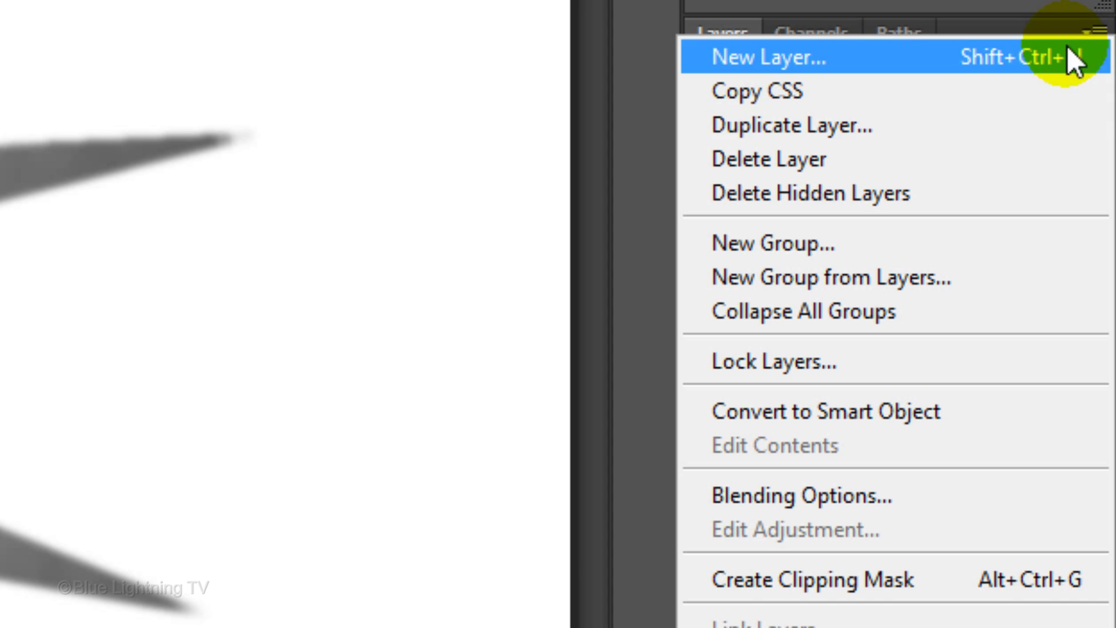
click(1013, 120)
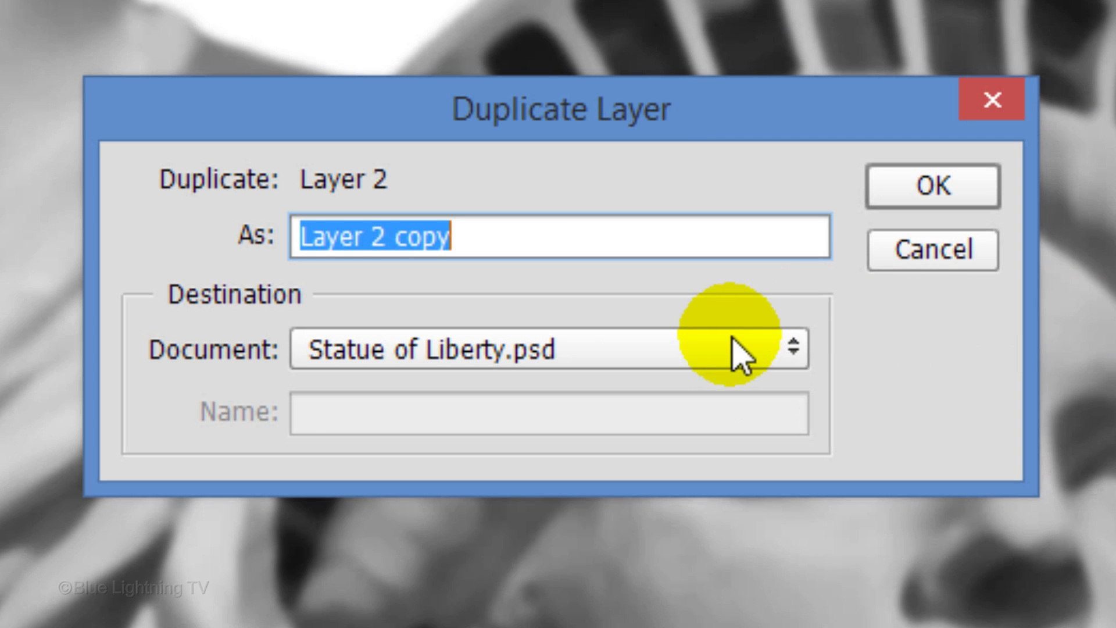
click(732, 338)
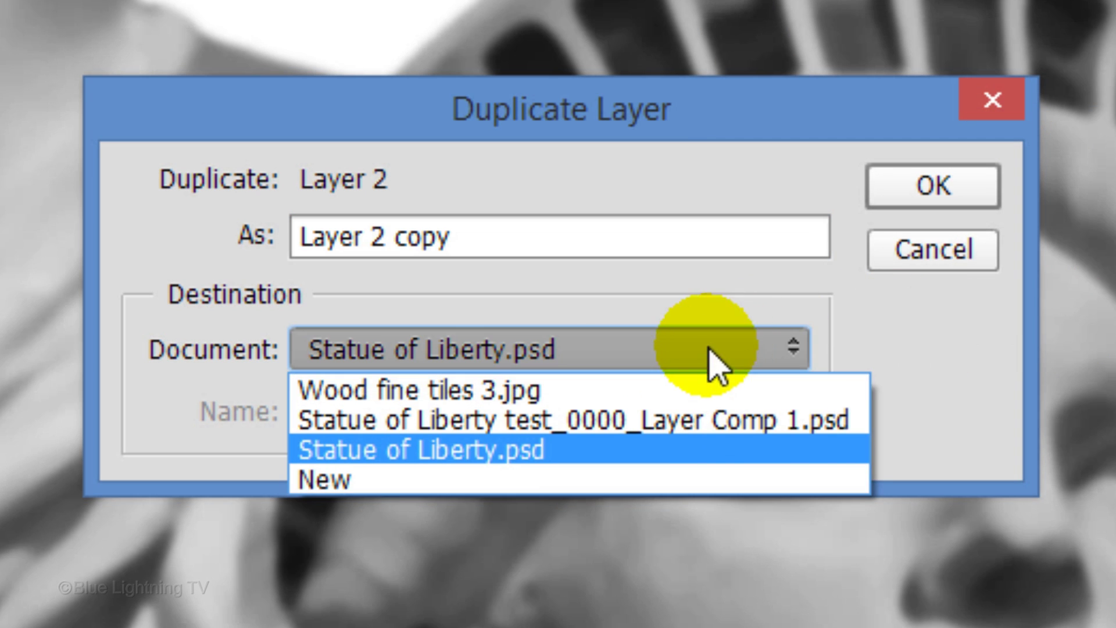
click(631, 491)
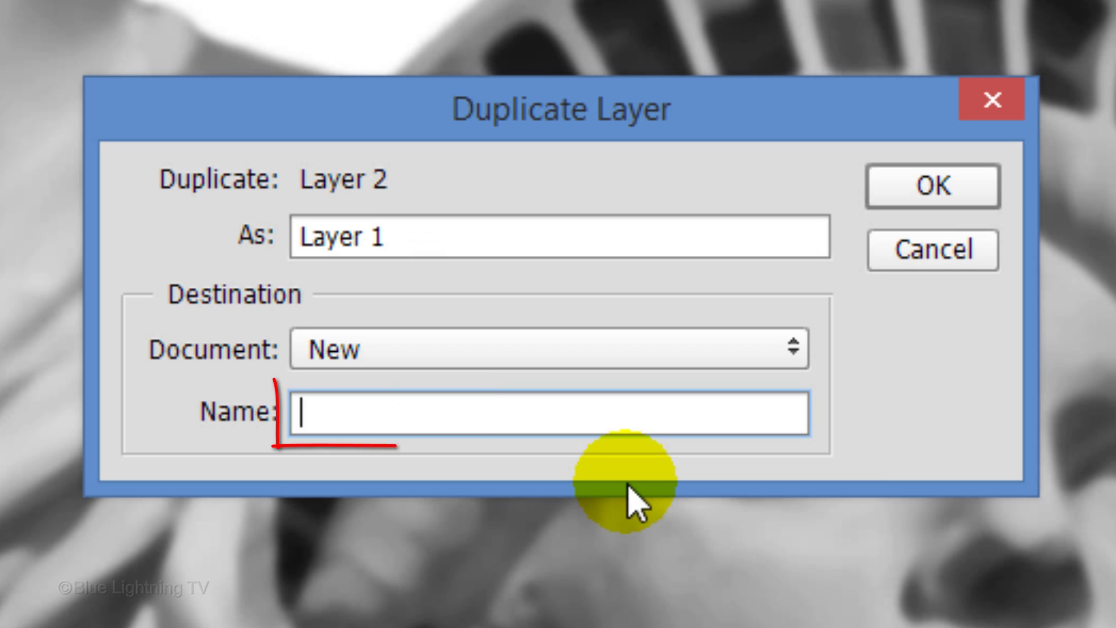
text(Displacement)
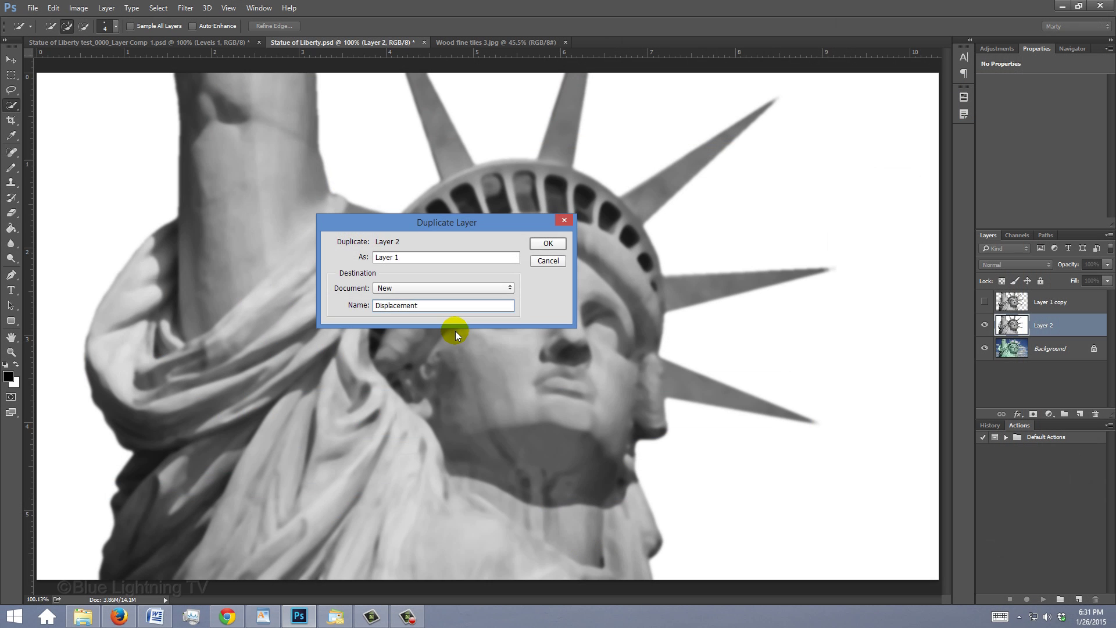
key(Return)
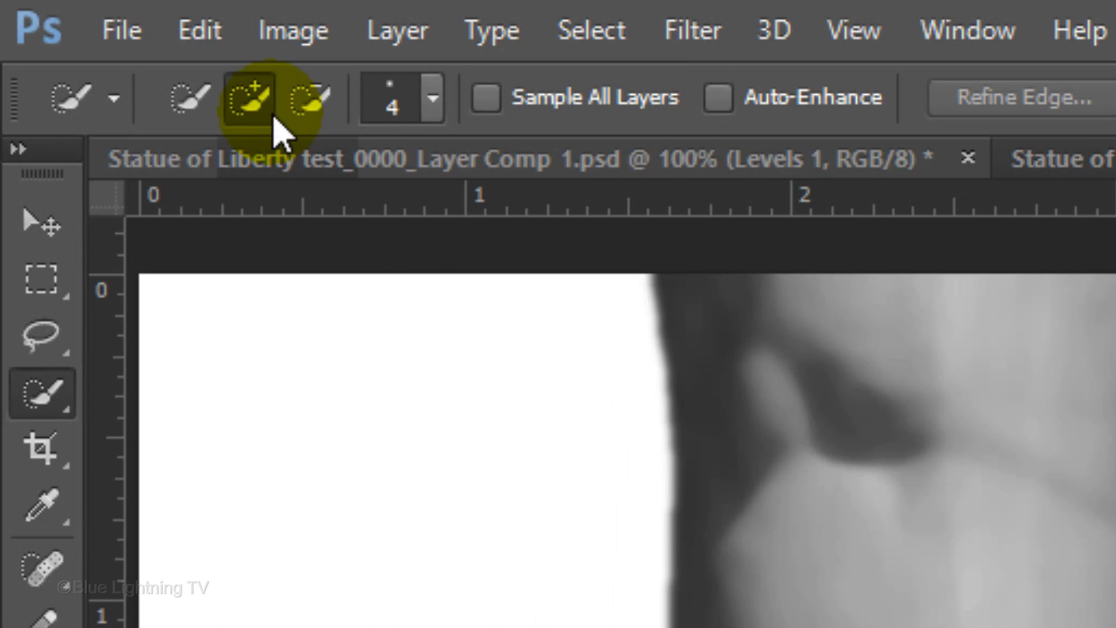
Save the document as Displacement.psd on the Desktop with Maximize Compatibility on.
click(32, 8)
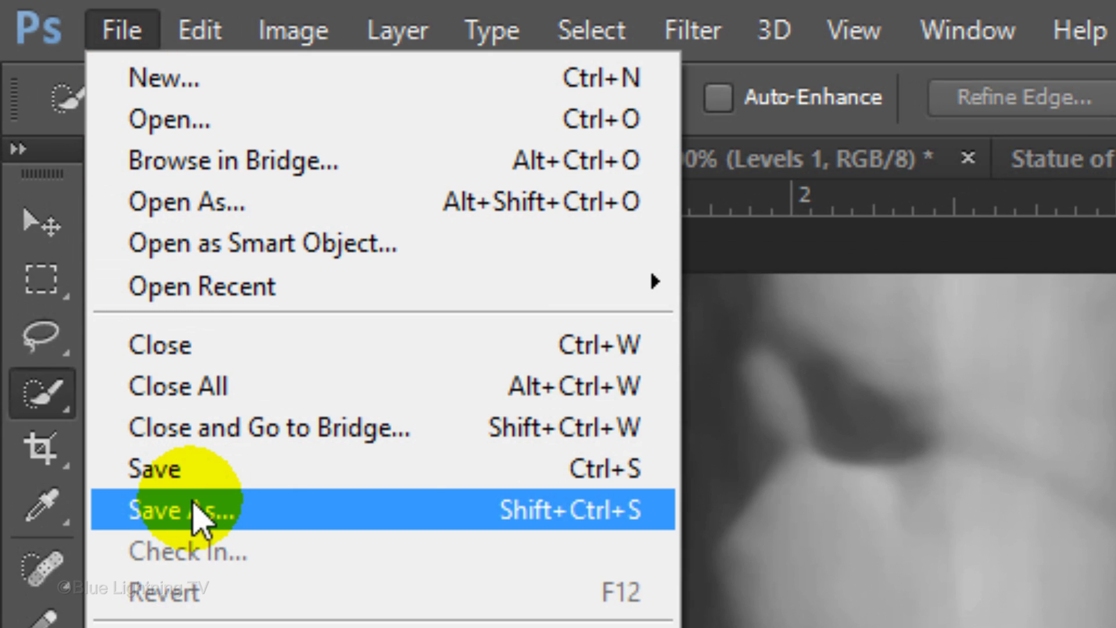
click(194, 509)
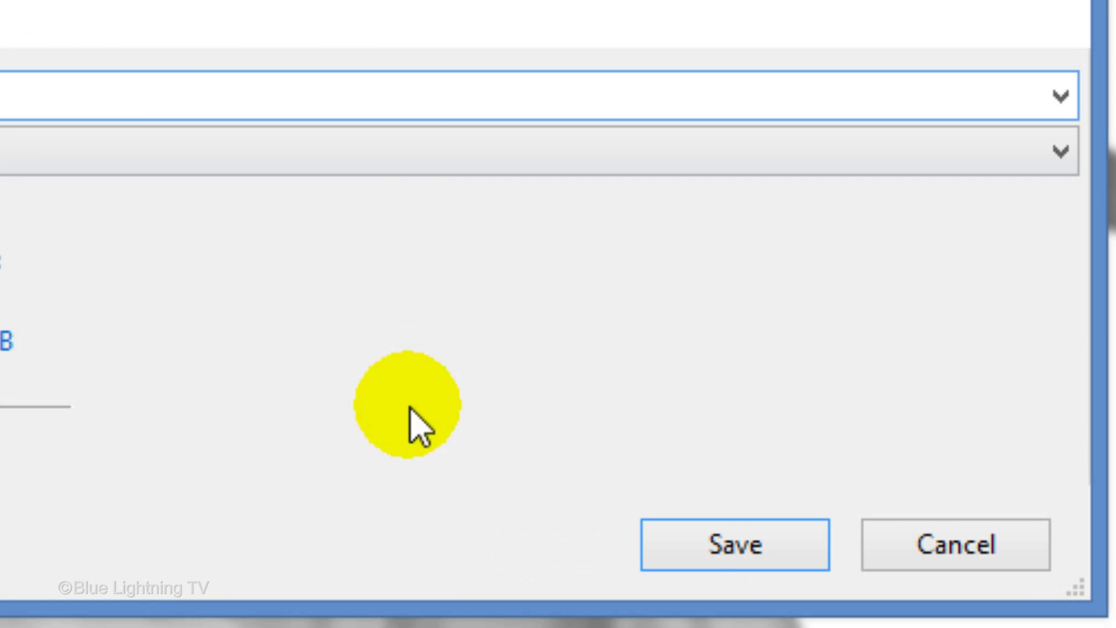
click(735, 546)
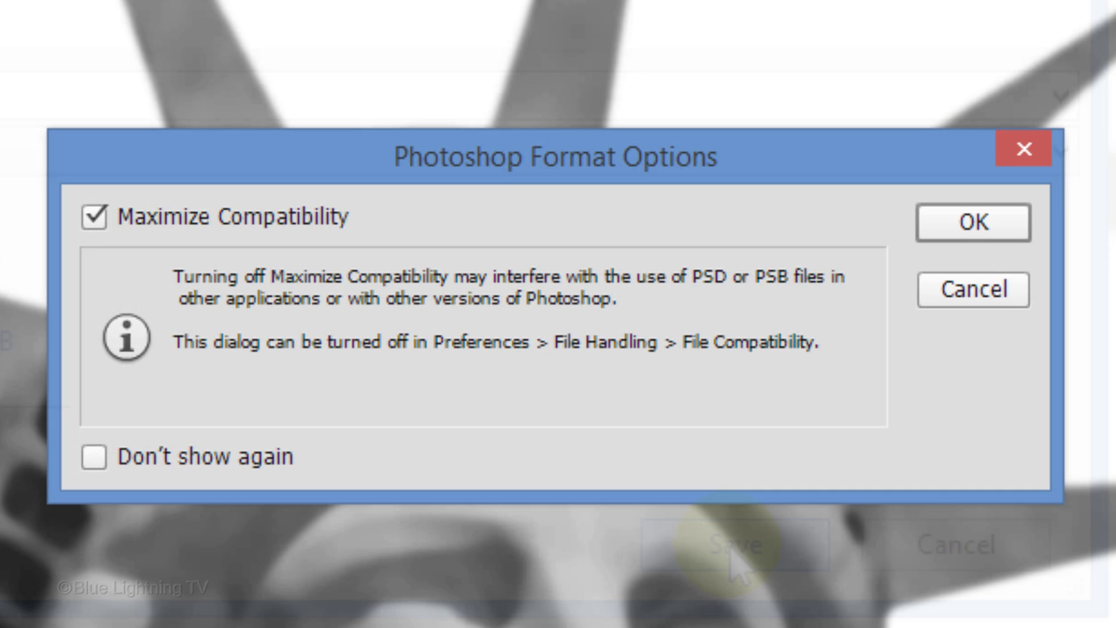
click(973, 222)
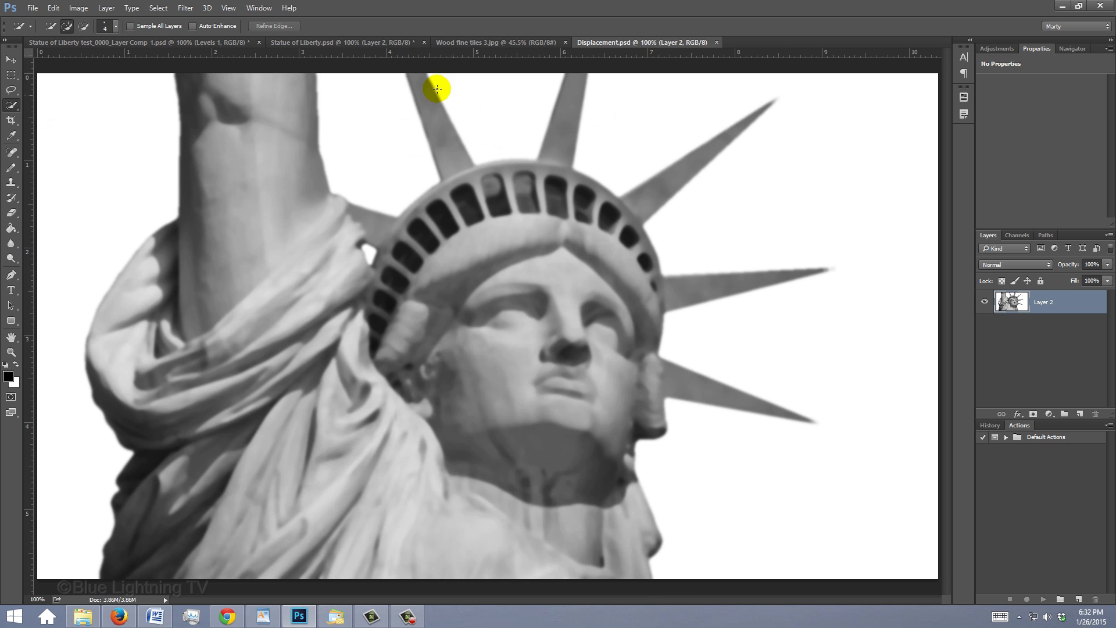
In Statue of Liberty.psd, delete Layer 2, then show and select Layer 1 copy.
click(357, 42)
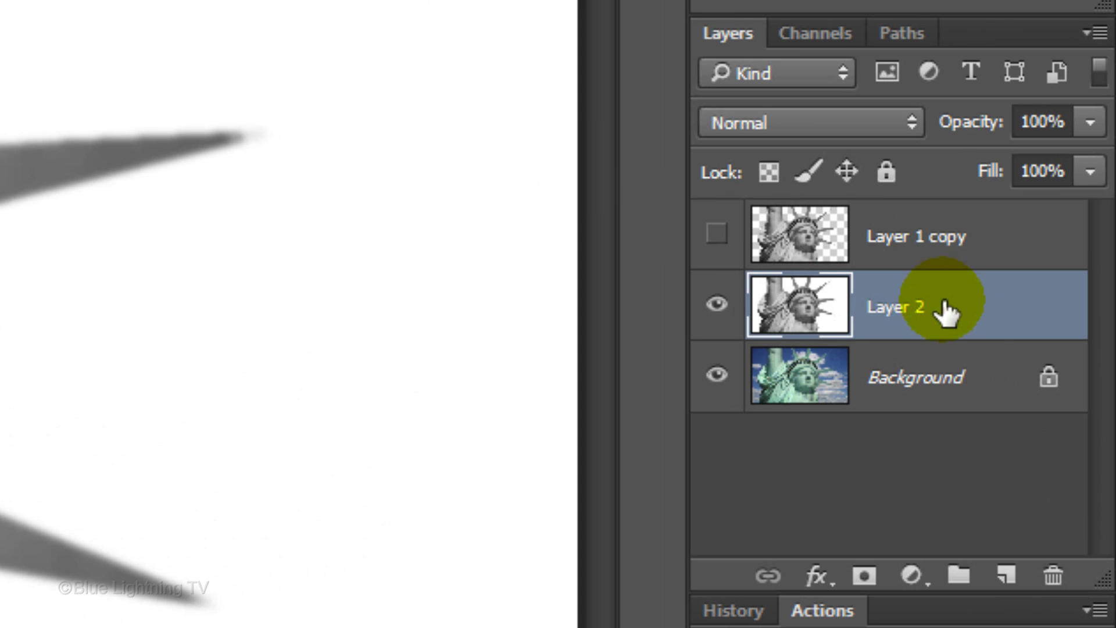
drag(971, 326, 1053, 575)
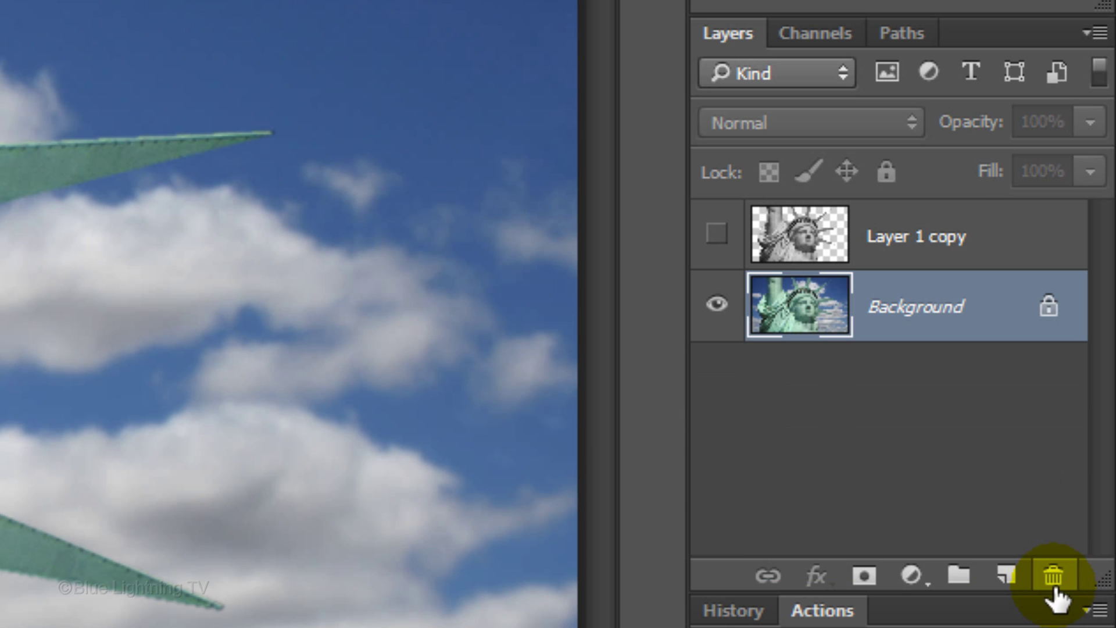
click(715, 238)
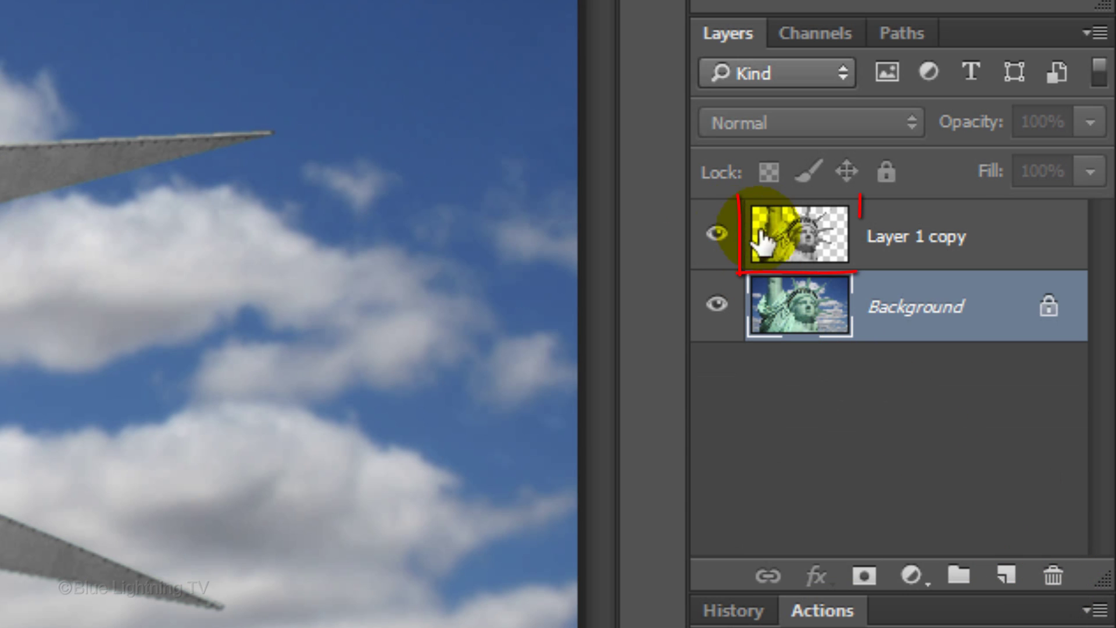
click(791, 241)
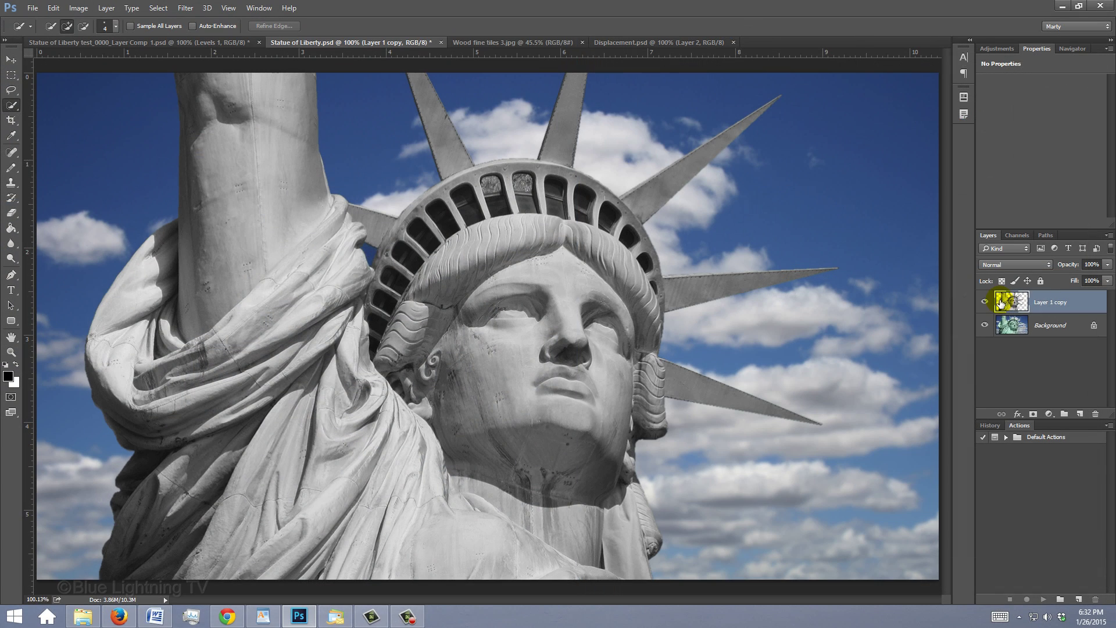
Move the Wood fine tiles 3.jpg image centred onto the statue canvas as a new layer.
click(482, 43)
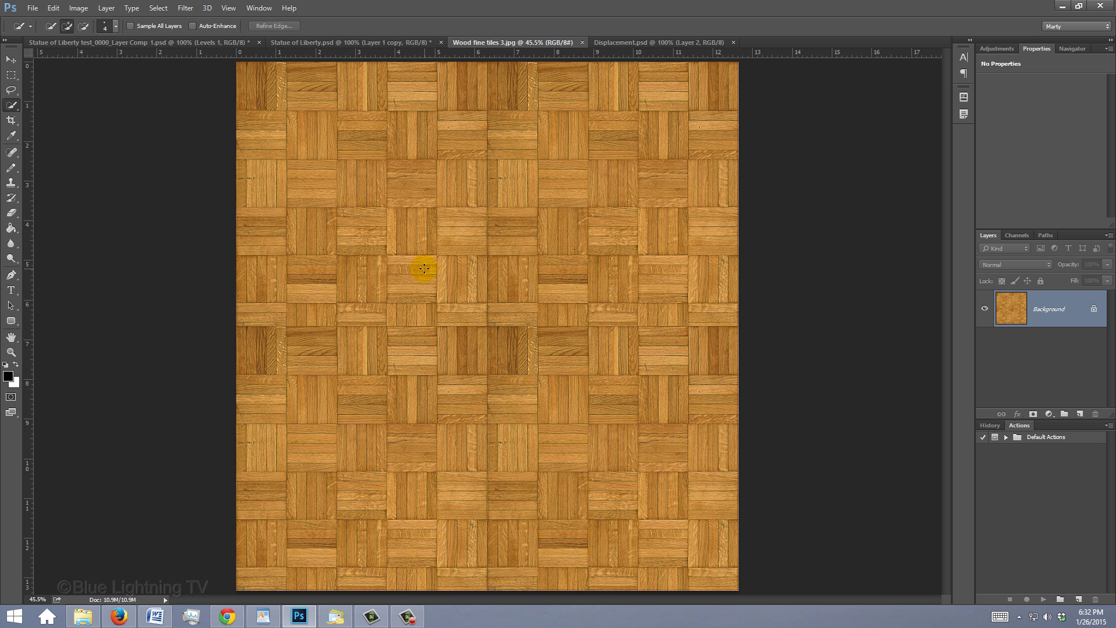
key(v)
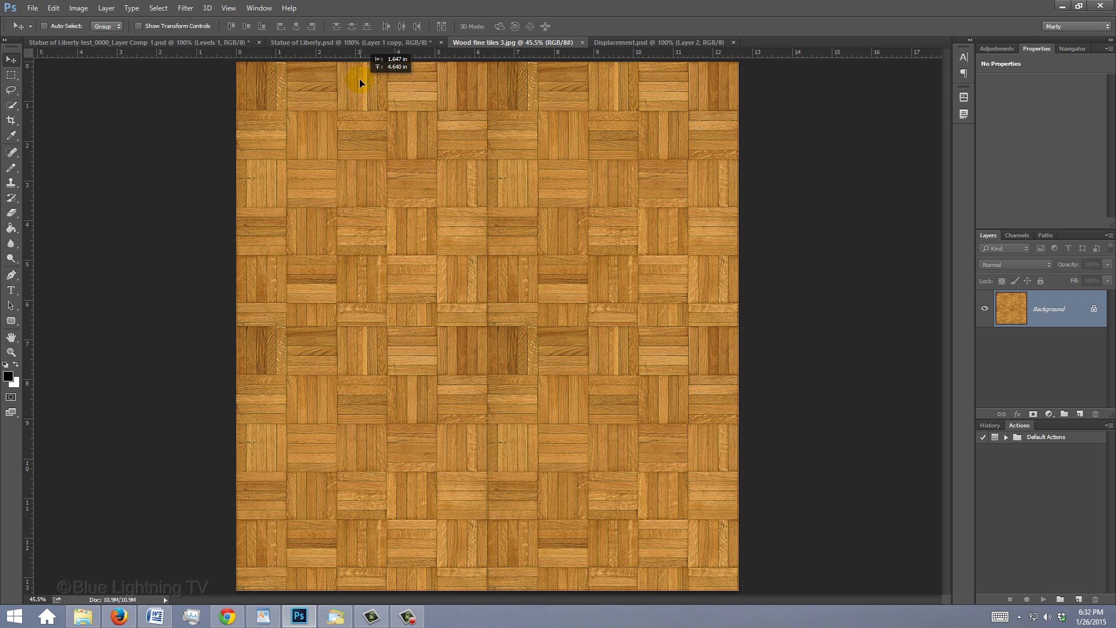
click(356, 45)
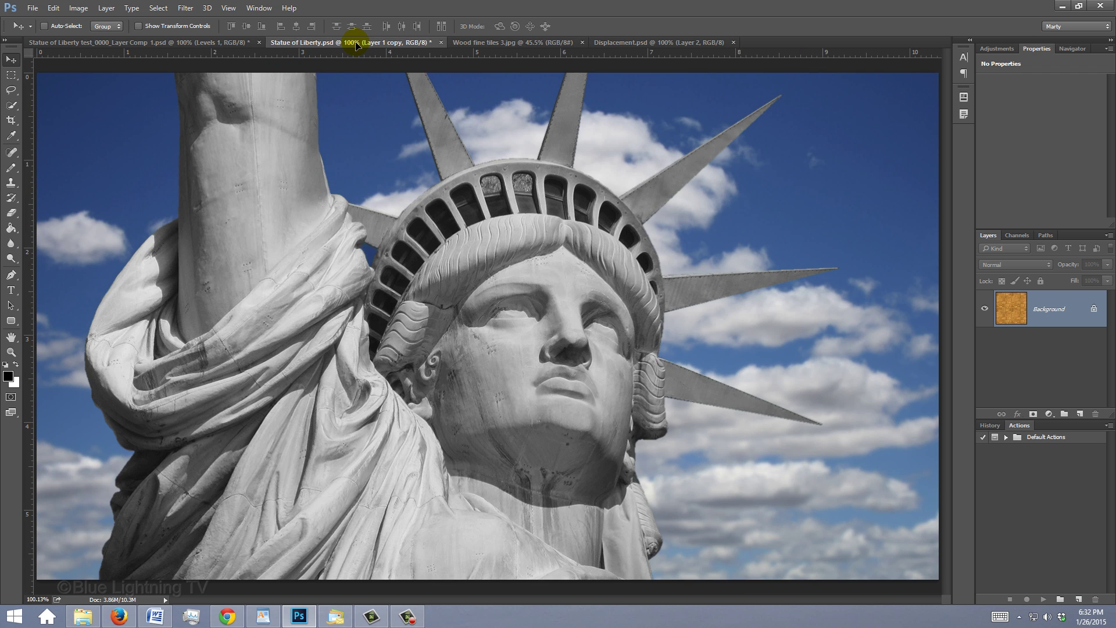
key(shift)
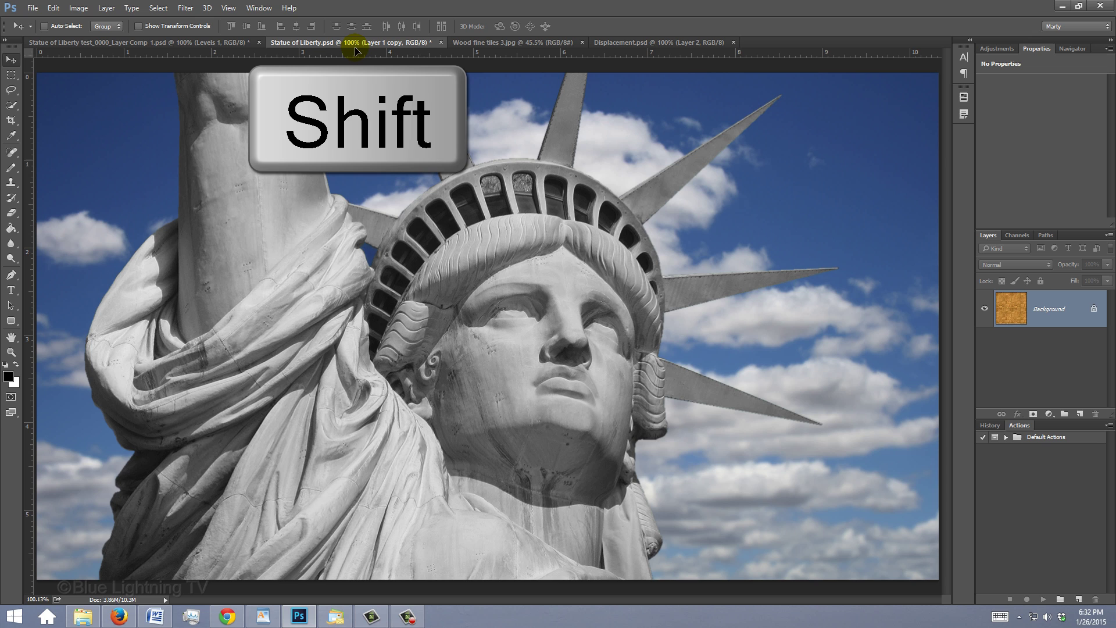
drag(357, 50, 431, 185)
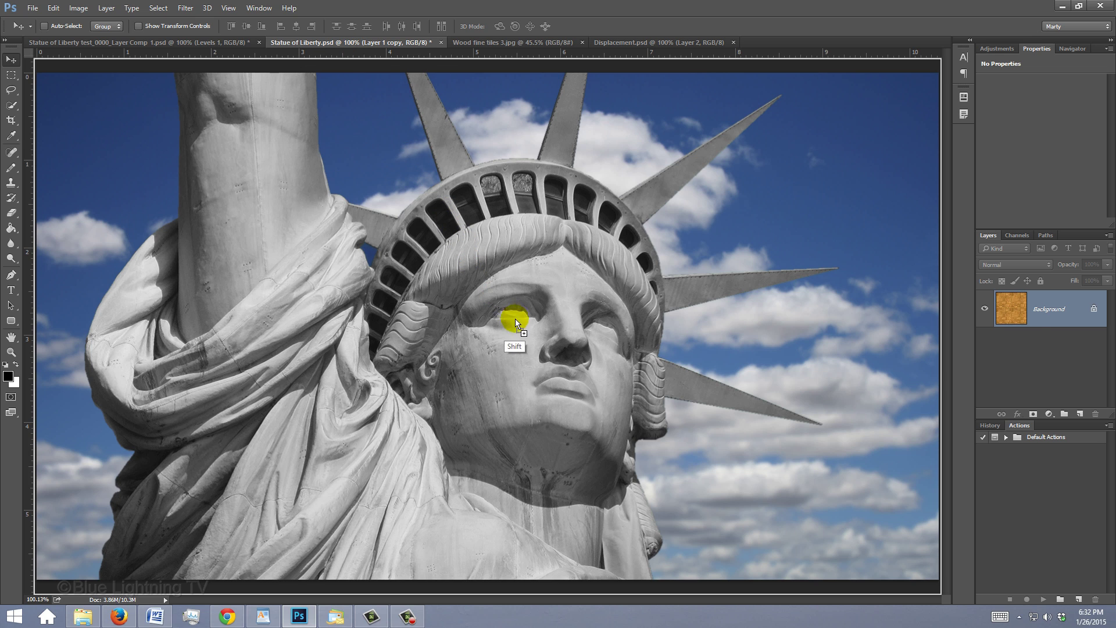
drag(514, 319, 527, 329)
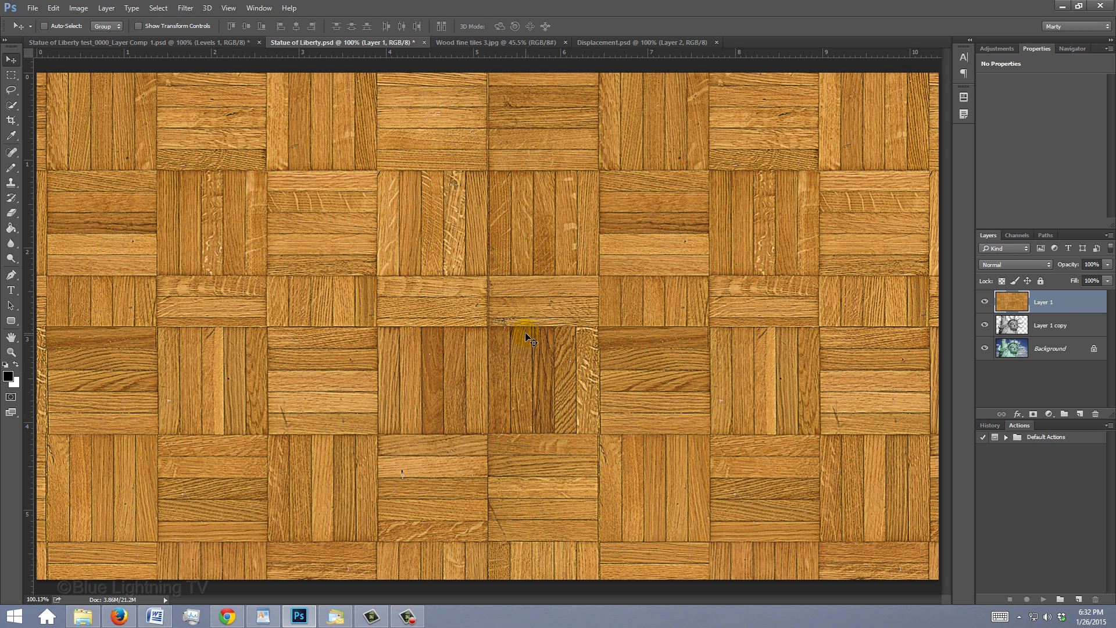
Free Transform the wood texture layer down to about 84% from its centre and commit.
key(ctrl+t)
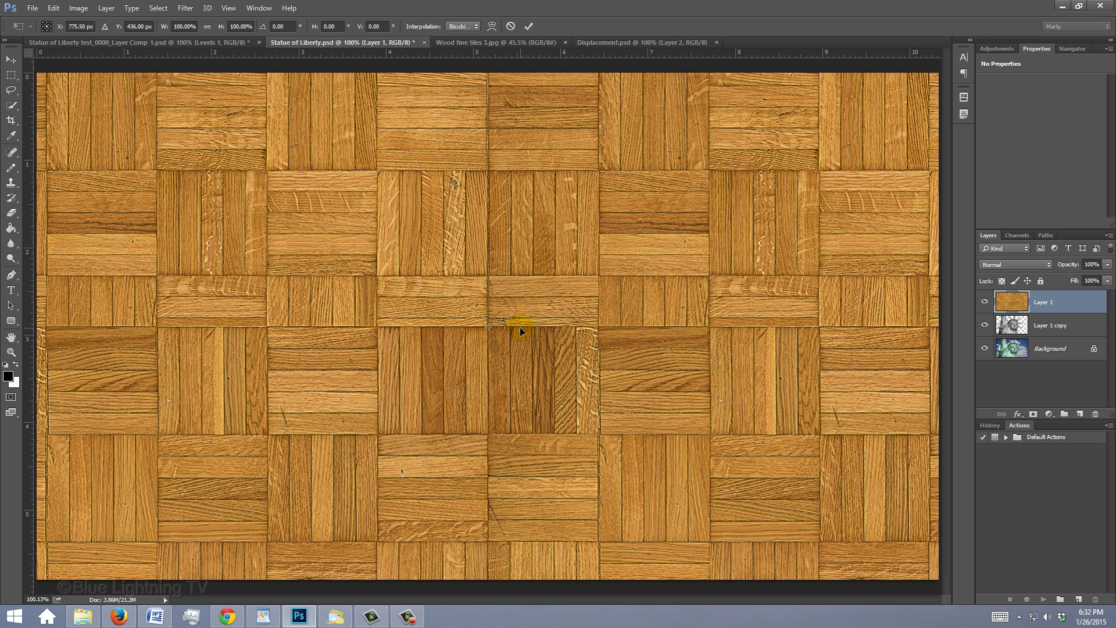
key(ctrl+0)
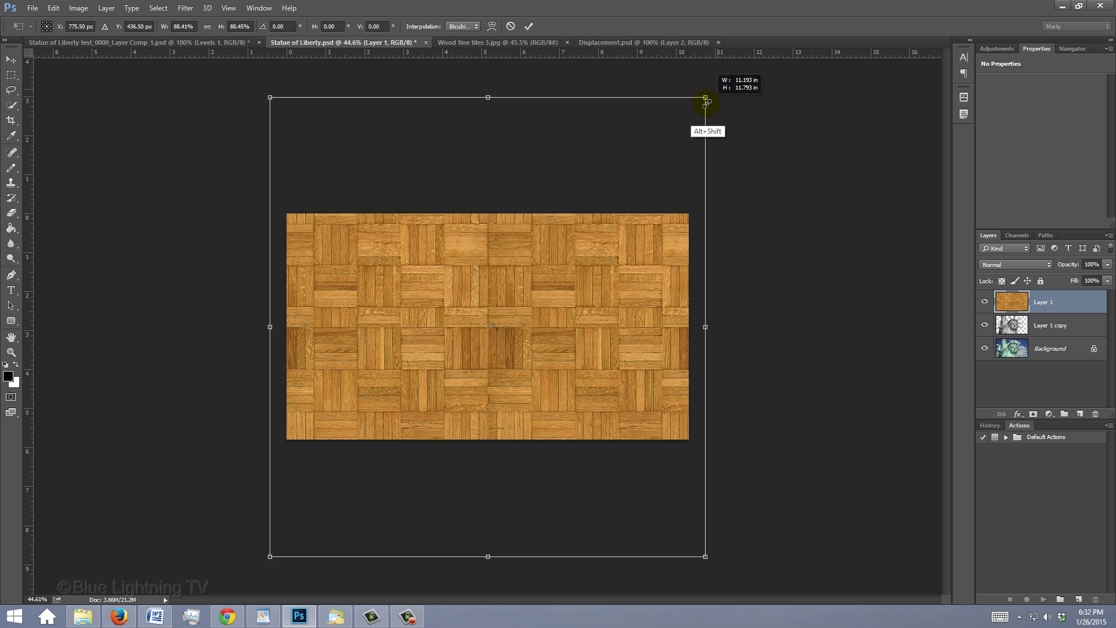
drag(702, 96, 697, 110)
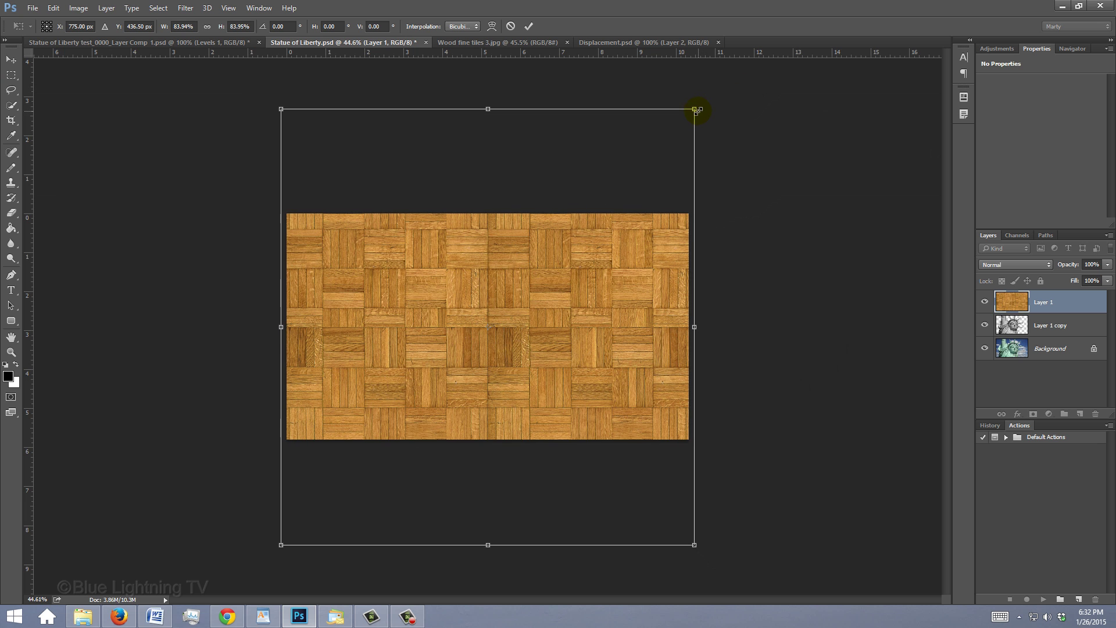
key(Return)
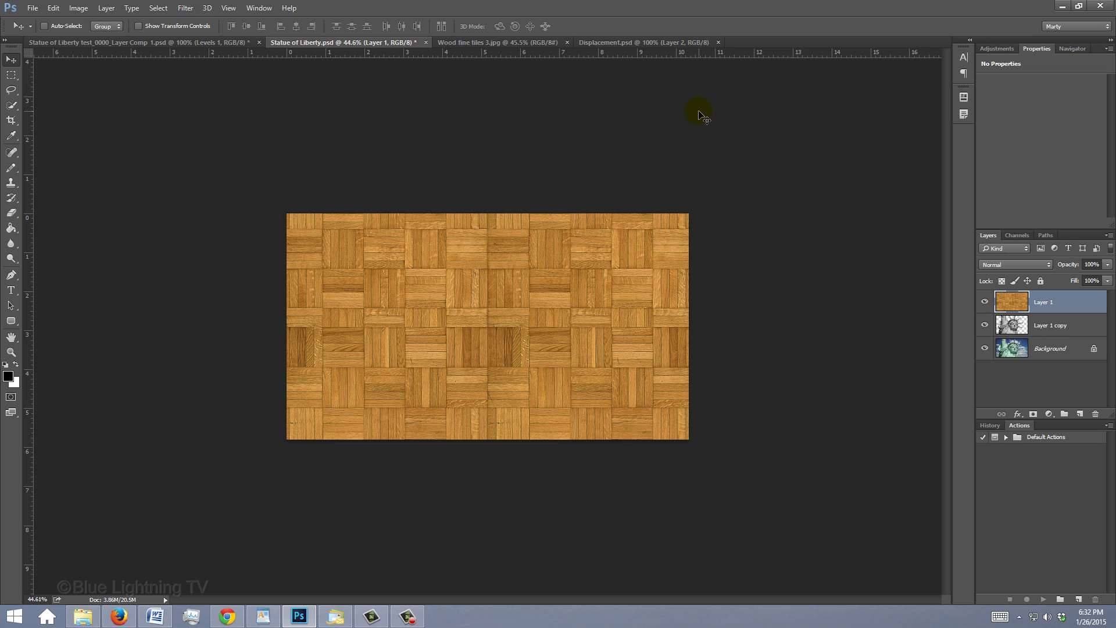
Crop the document to the full-canvas selection, deselect, and view at 100%.
key(ctrl+a)
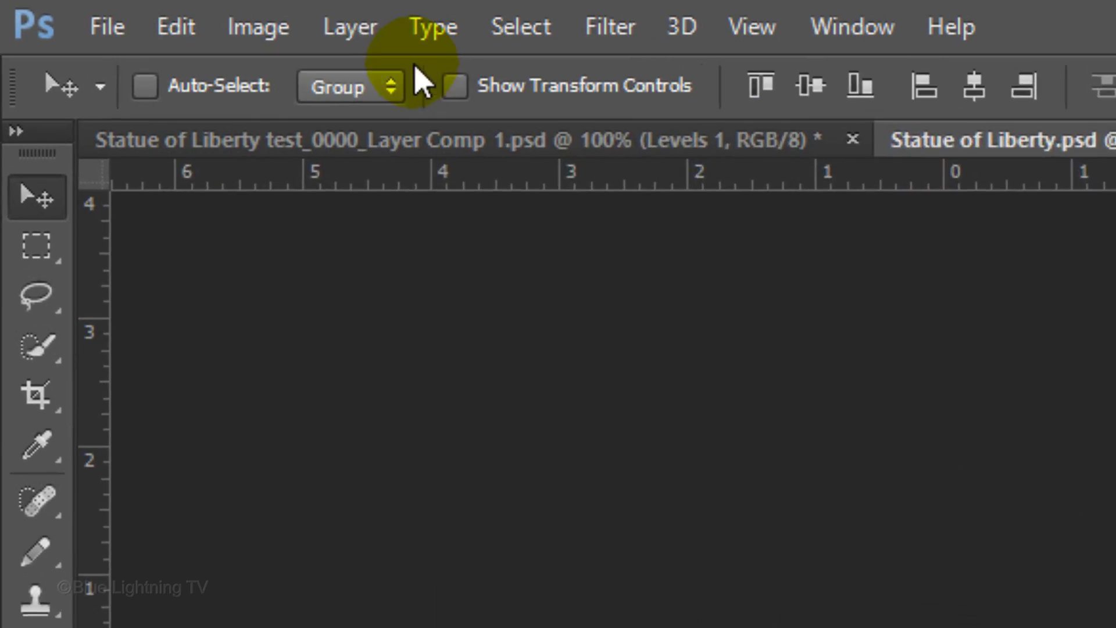
click(79, 8)
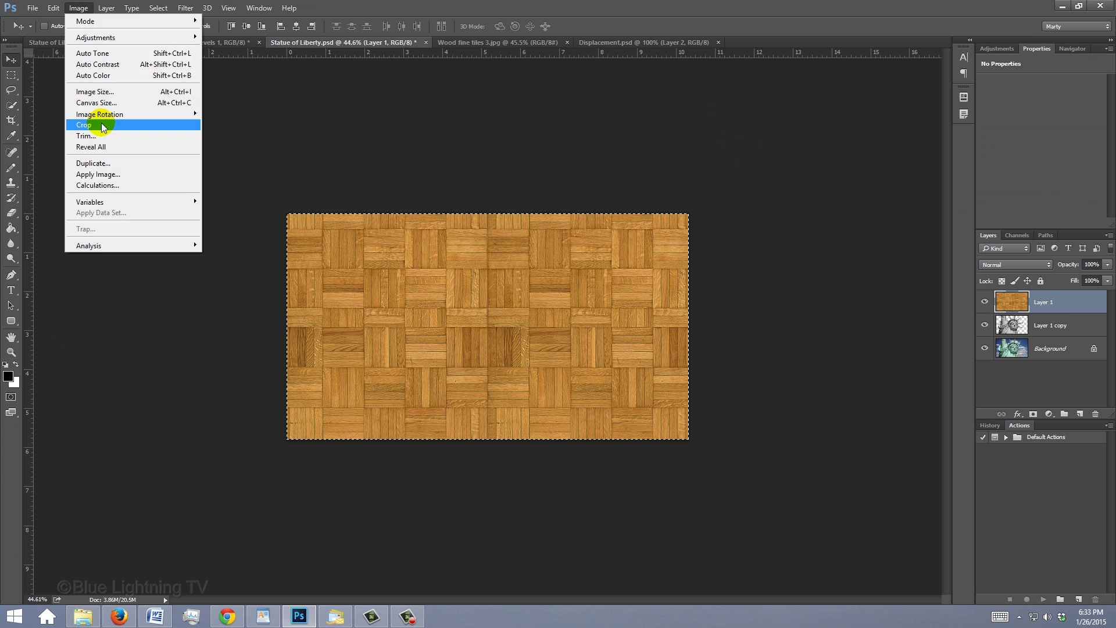
click(359, 450)
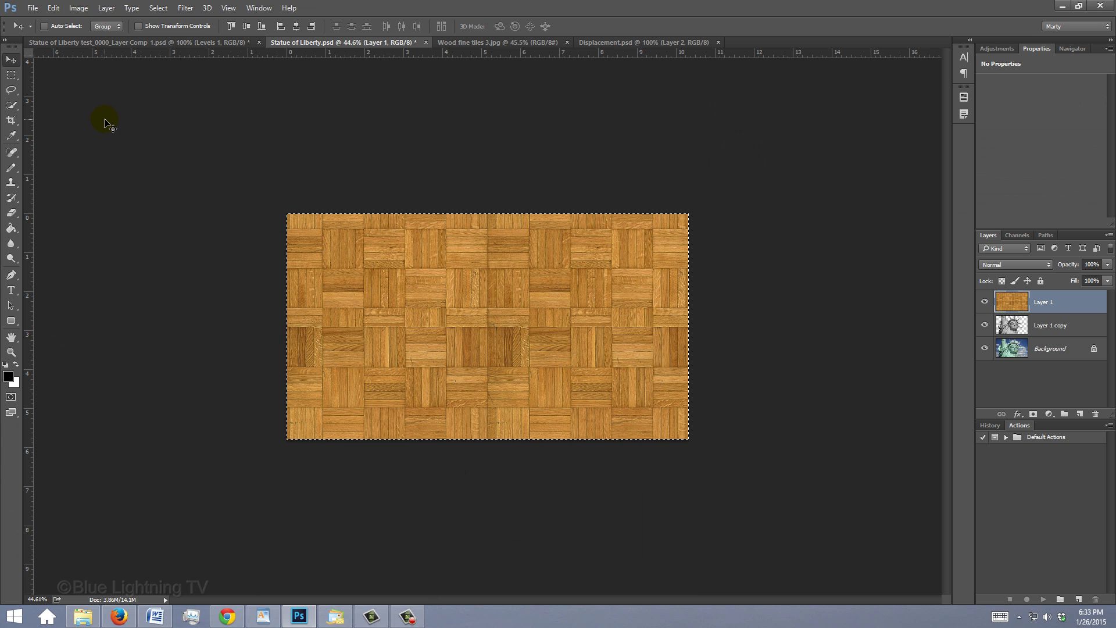
key(ctrl+d)
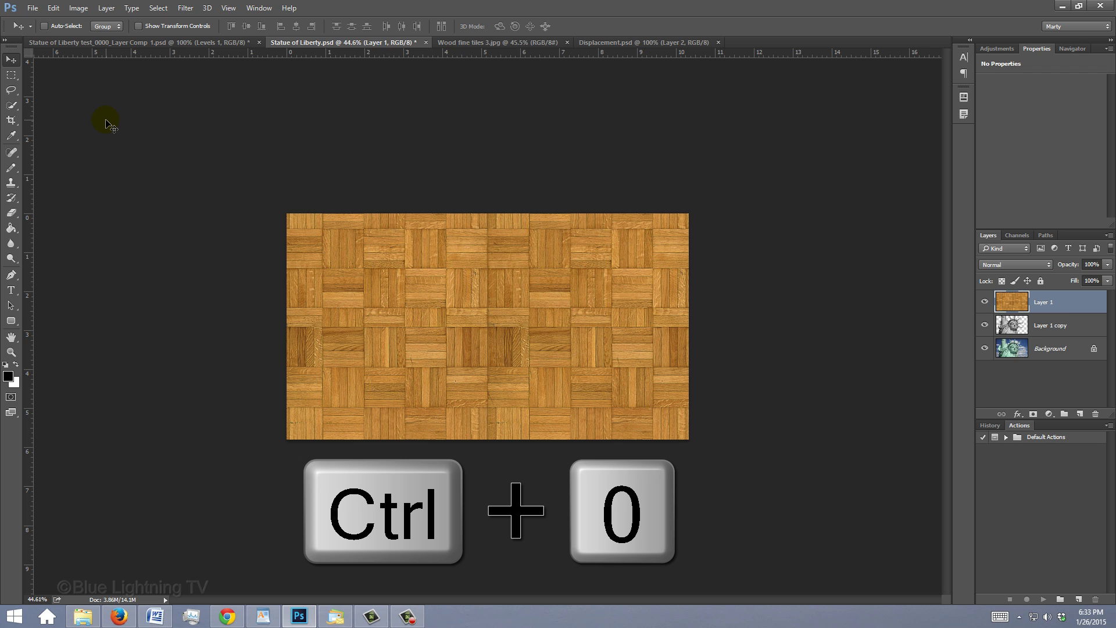
key(ctrl+0)
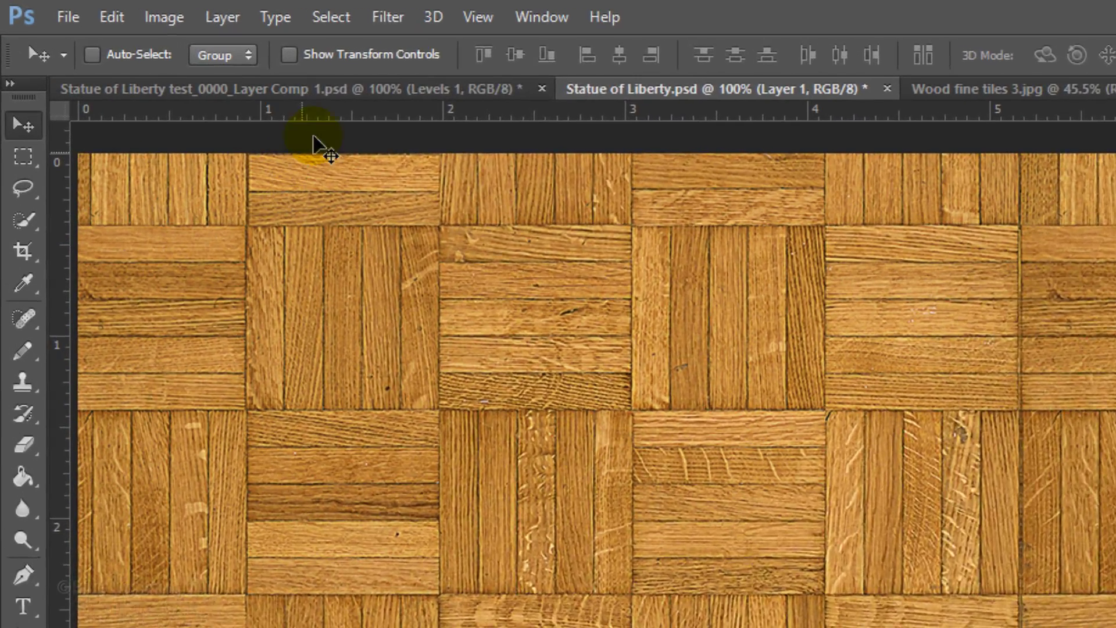
Apply Displace at 40/40 scale, Stretch To Fit, Repeat Edge Pixels, using Displacement.psd as the map.
click(186, 8)
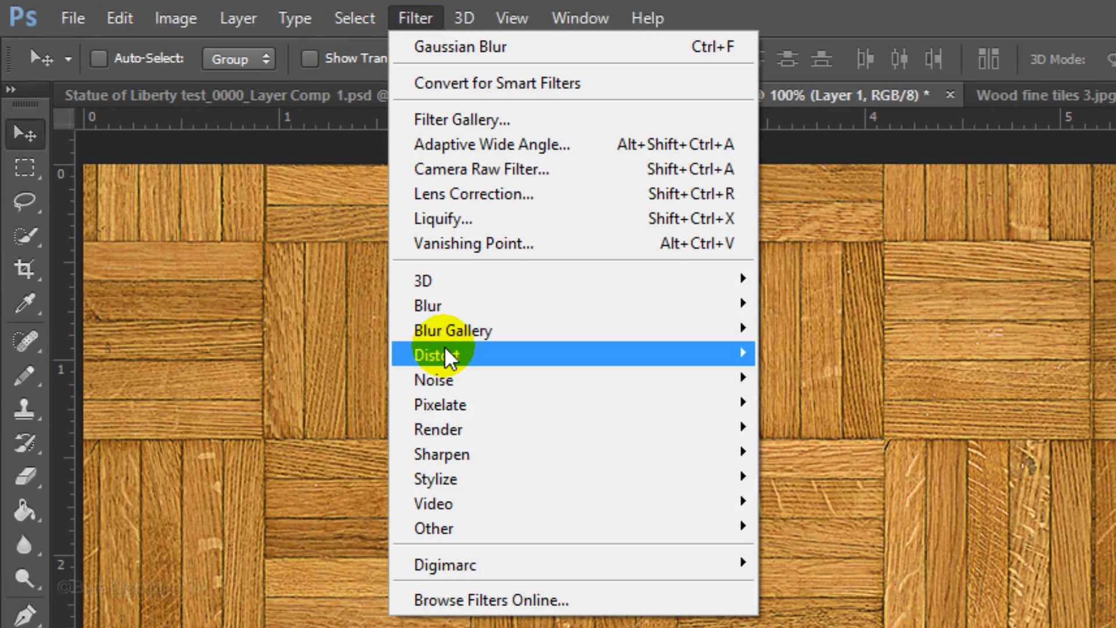
mouse_move(451, 356)
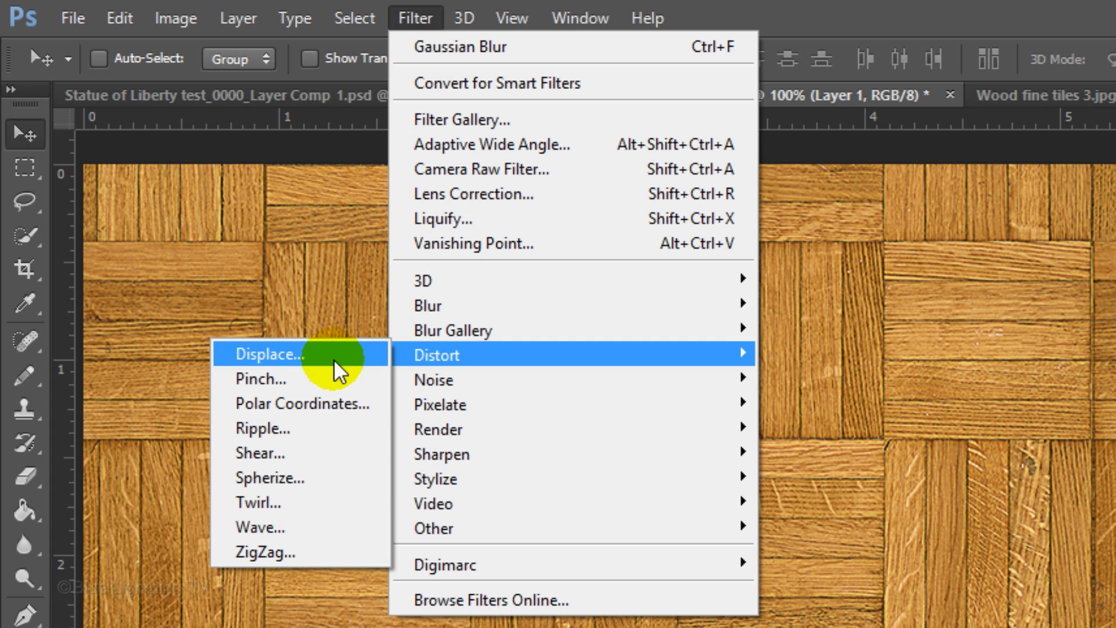
click(334, 362)
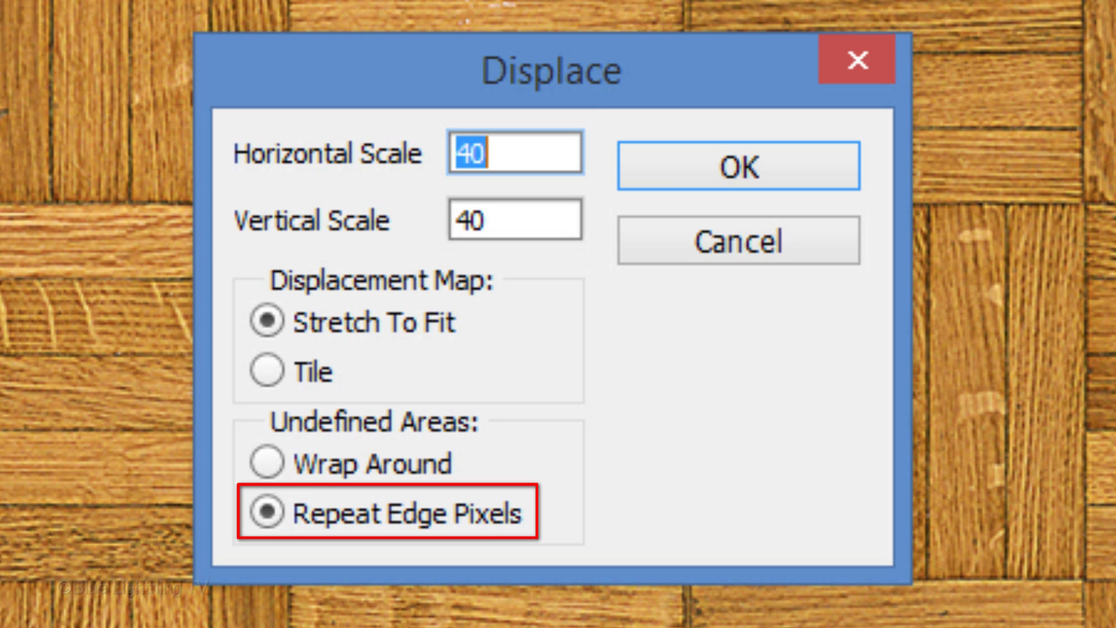
click(755, 169)
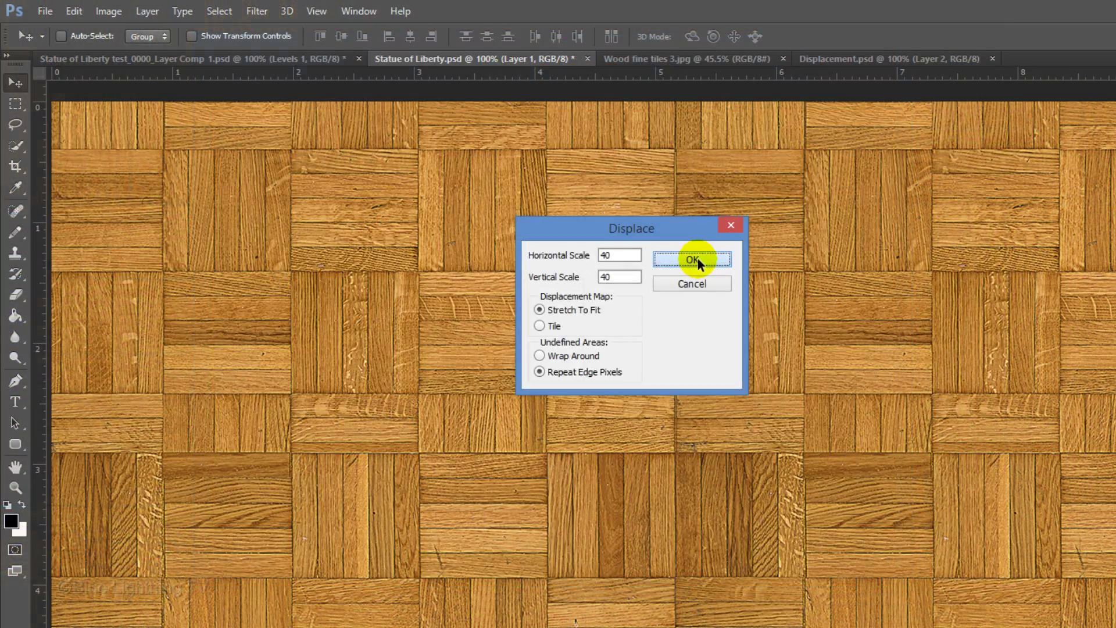
click(698, 260)
click(696, 261)
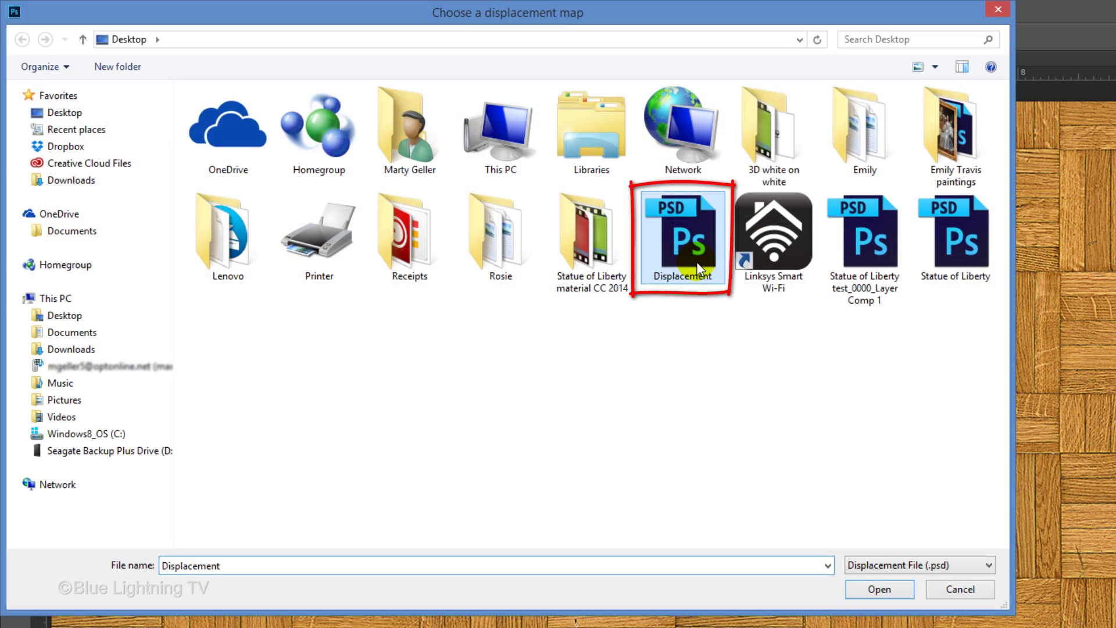
click(882, 587)
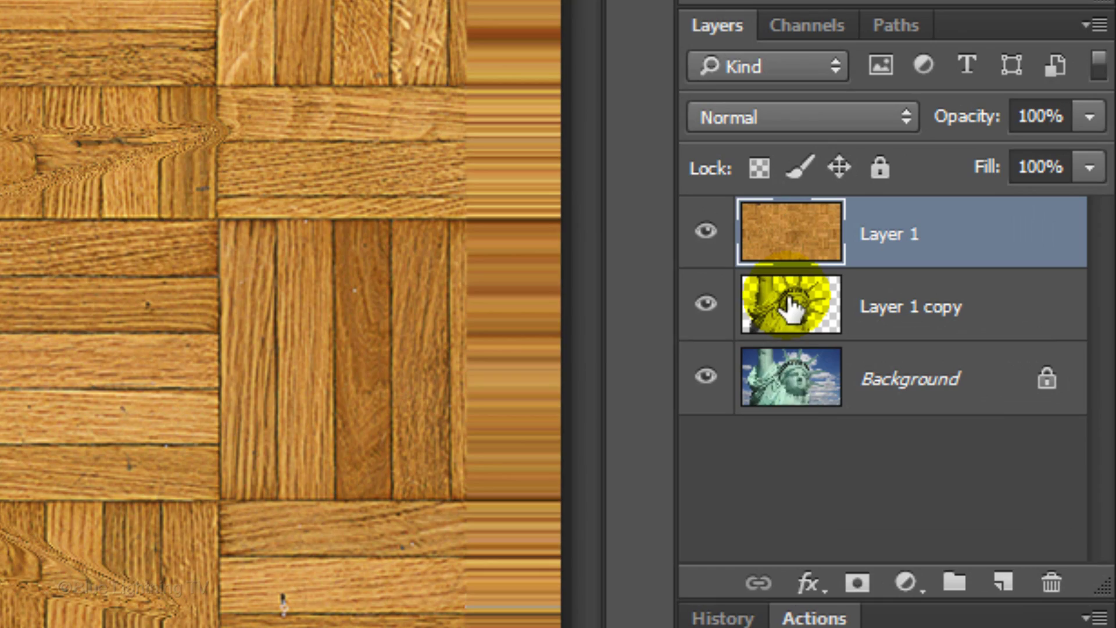
Mask Layer 1's wood texture to the statue outline from Layer 1 copy and set it to Overlay.
ctrl+click(1010, 324)
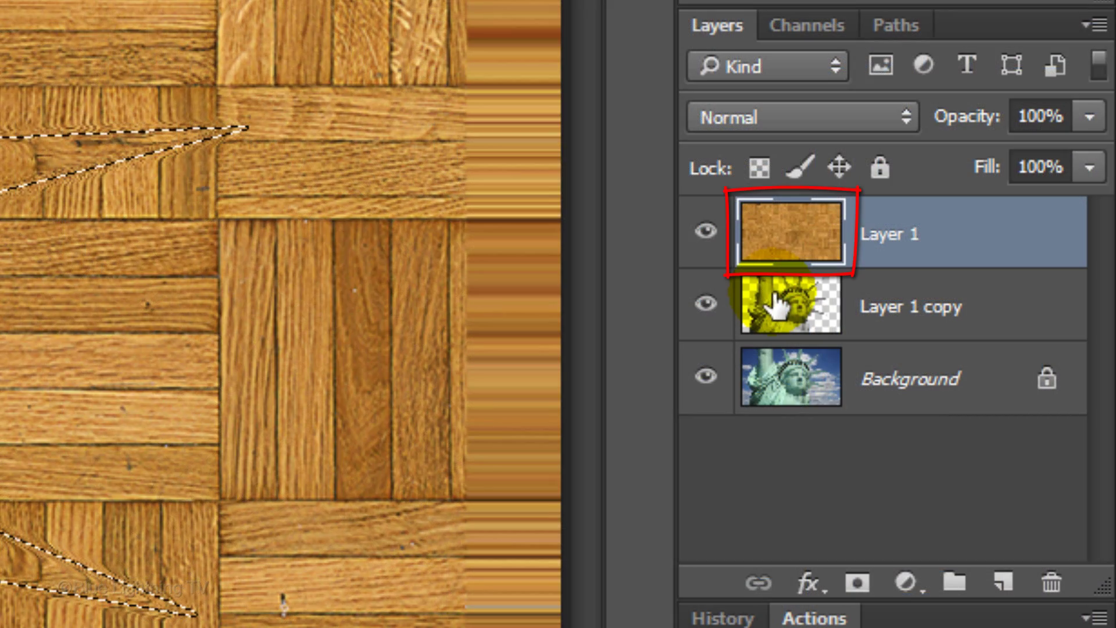
click(858, 591)
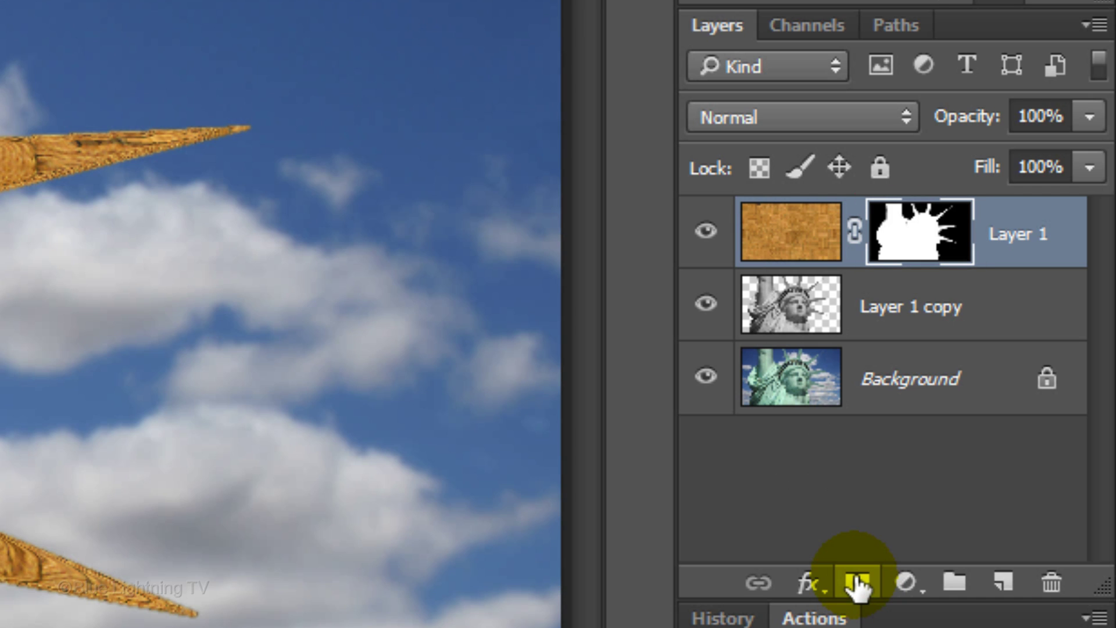
click(803, 242)
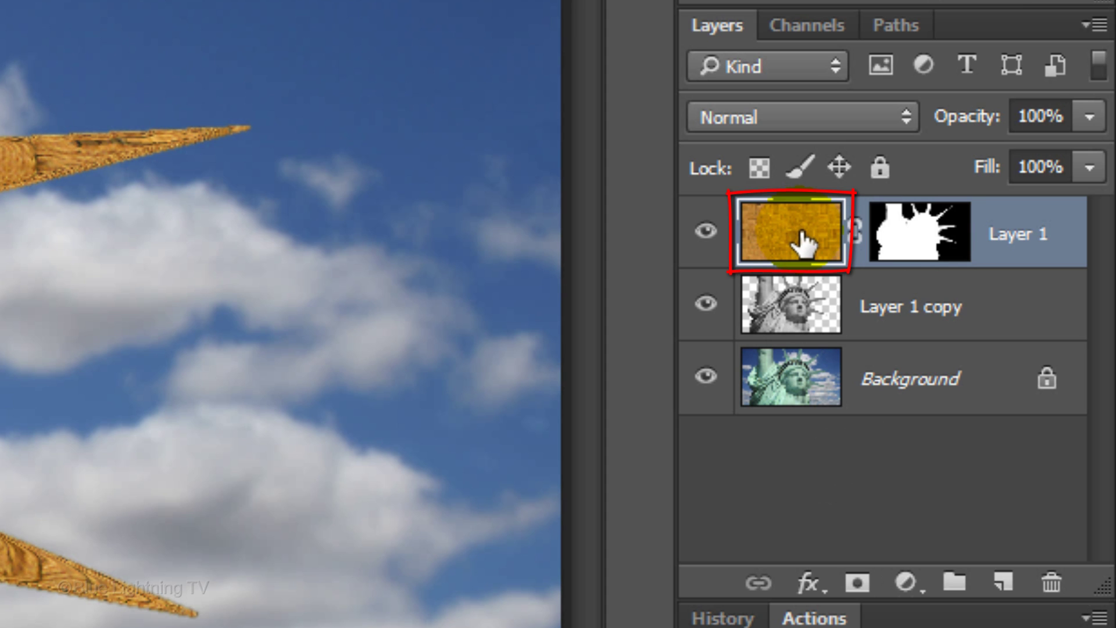
click(795, 117)
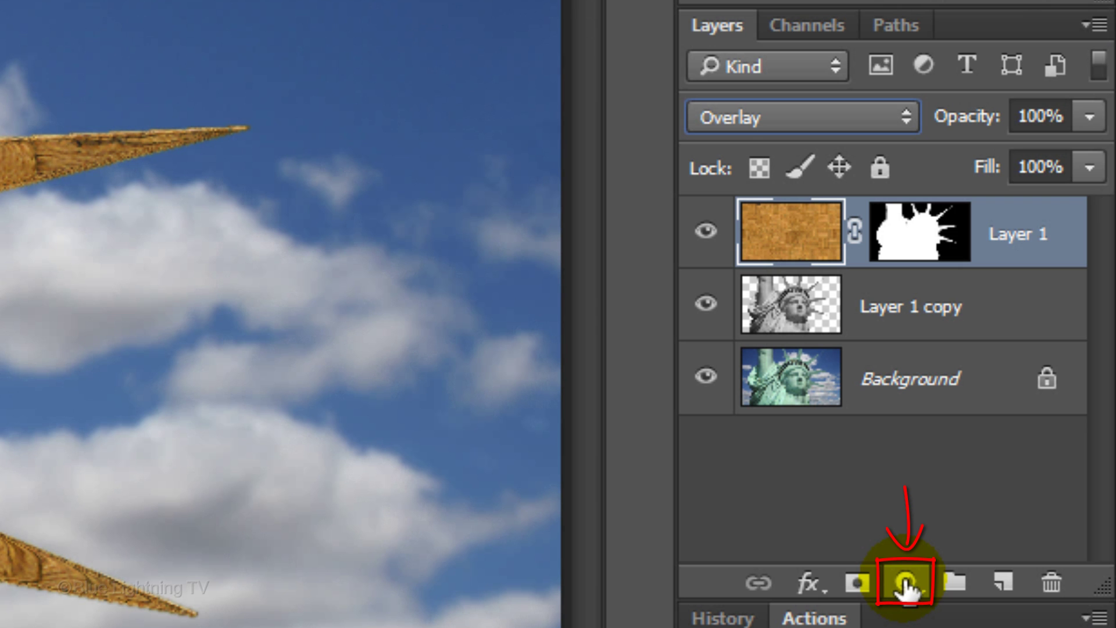
Add a Levels adjustment layer clipped to the wood-texture Layer 1.
click(905, 583)
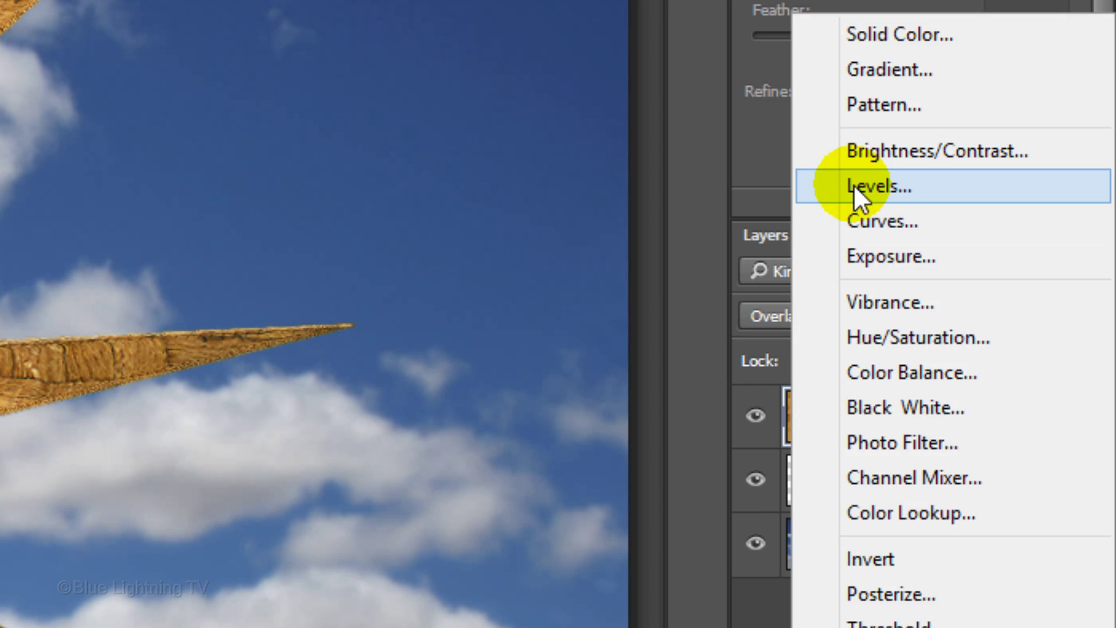
click(854, 187)
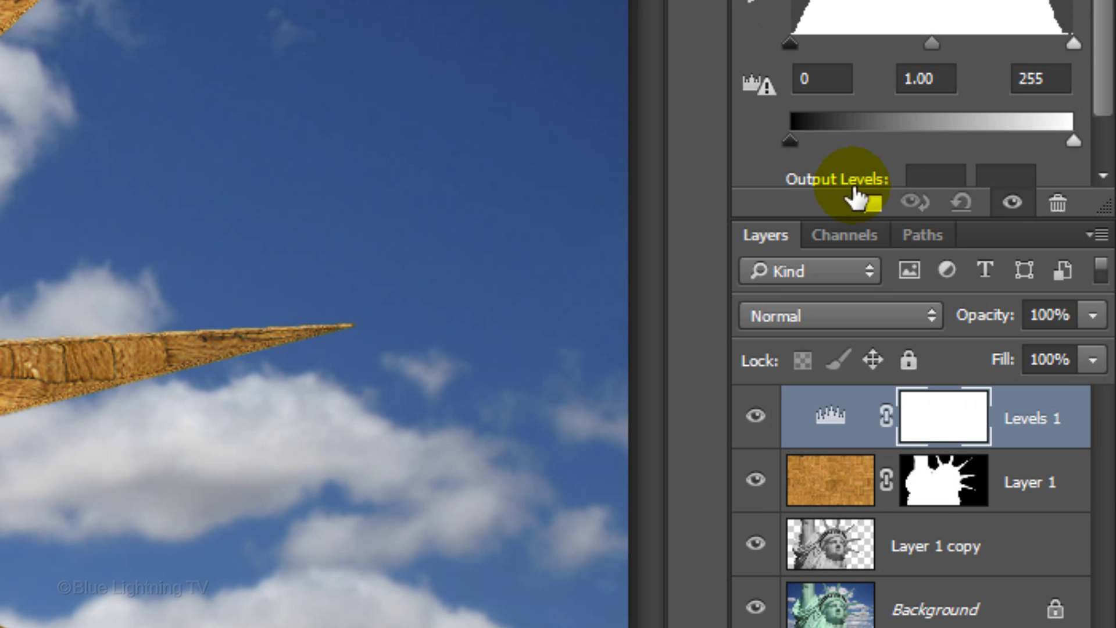
click(872, 205)
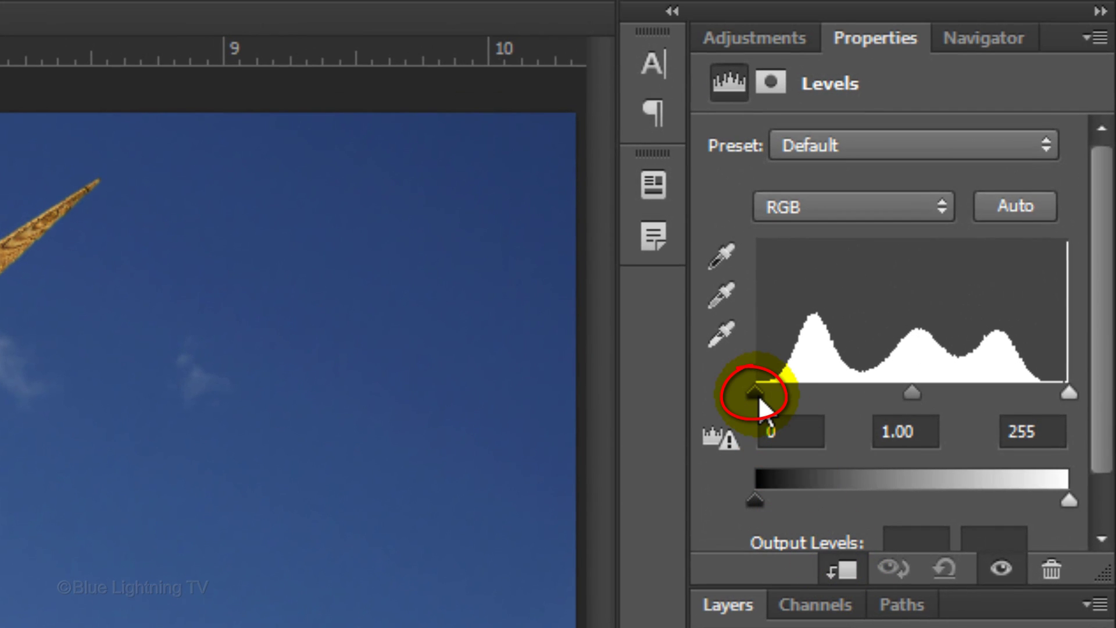
Set the clipped Levels black input to 70 and the midtone gamma to 0.60.
drag(760, 401, 849, 399)
drag(1028, 168, 1024, 167)
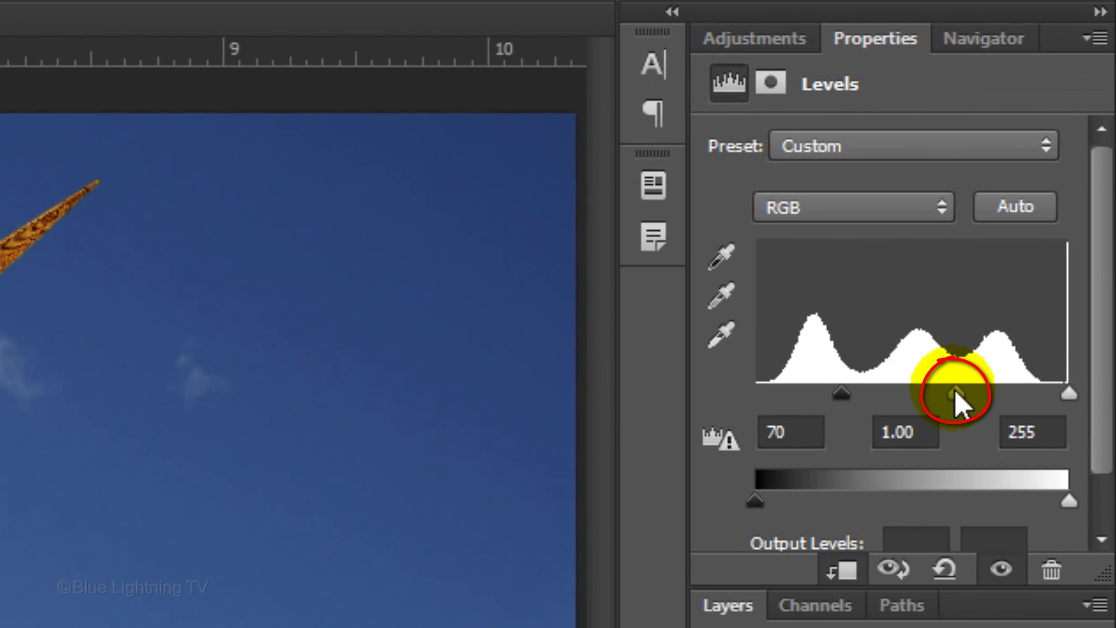
drag(954, 389, 1037, 390)
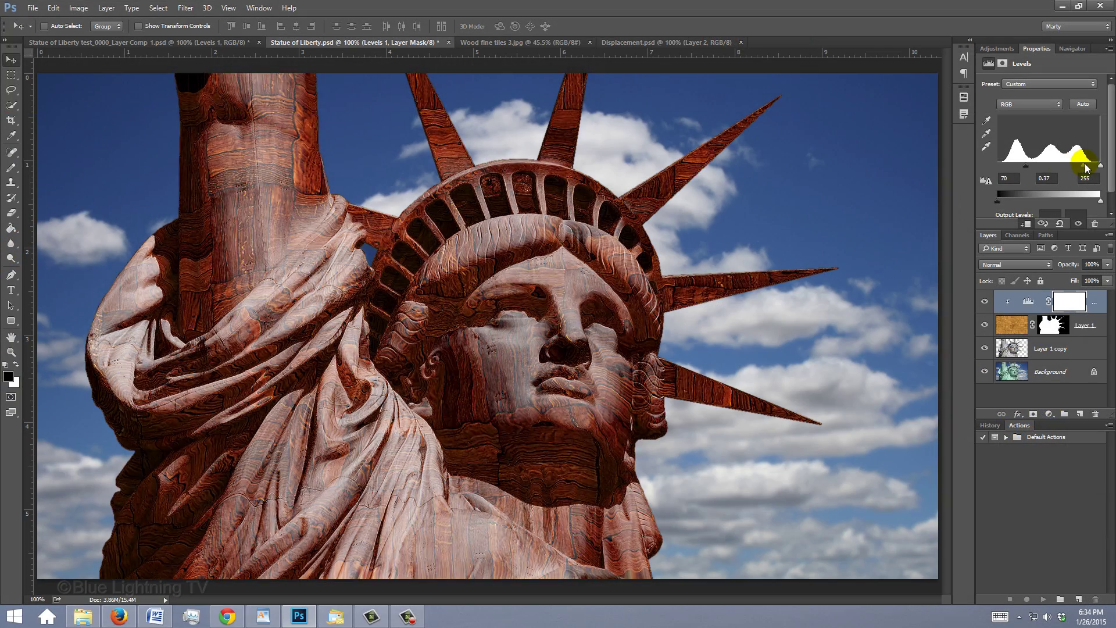
drag(1085, 168, 1076, 167)
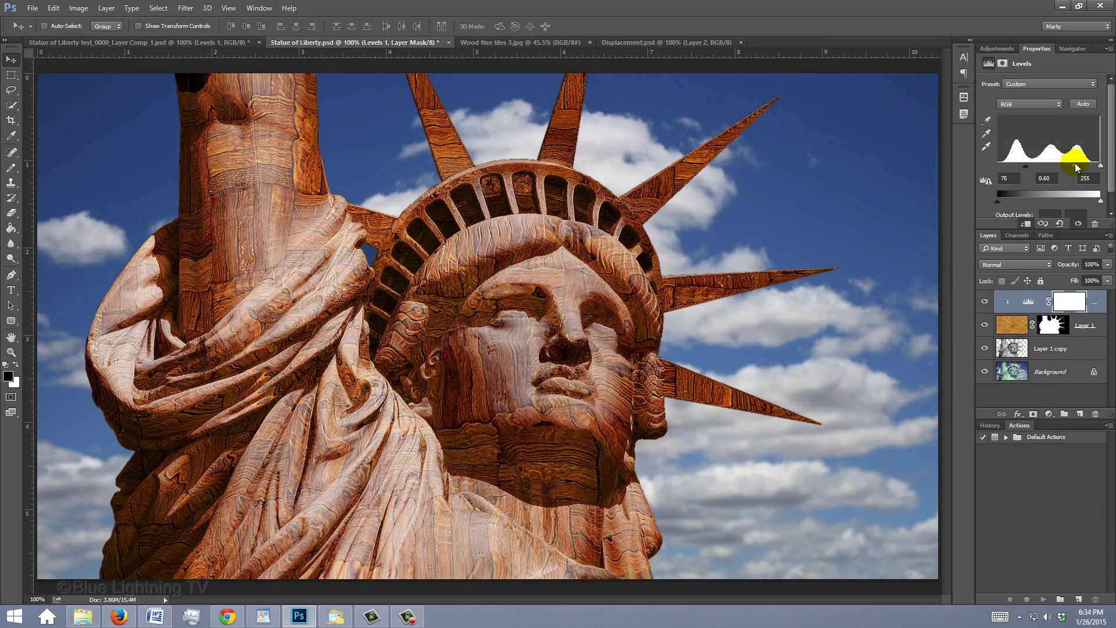